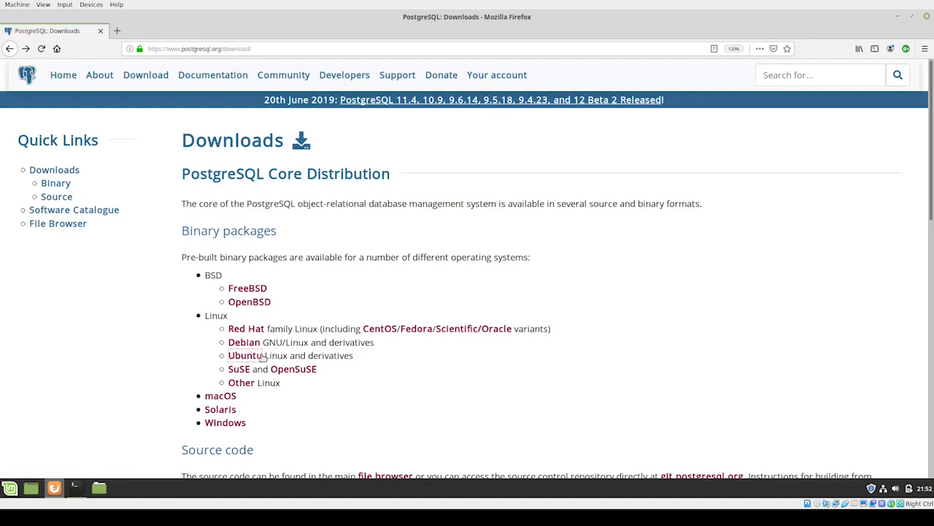
Step: Open the Ubuntu downloads page, scroll to the Apt Repository steps and highlight the deb line's version placeholder
click(251, 358)
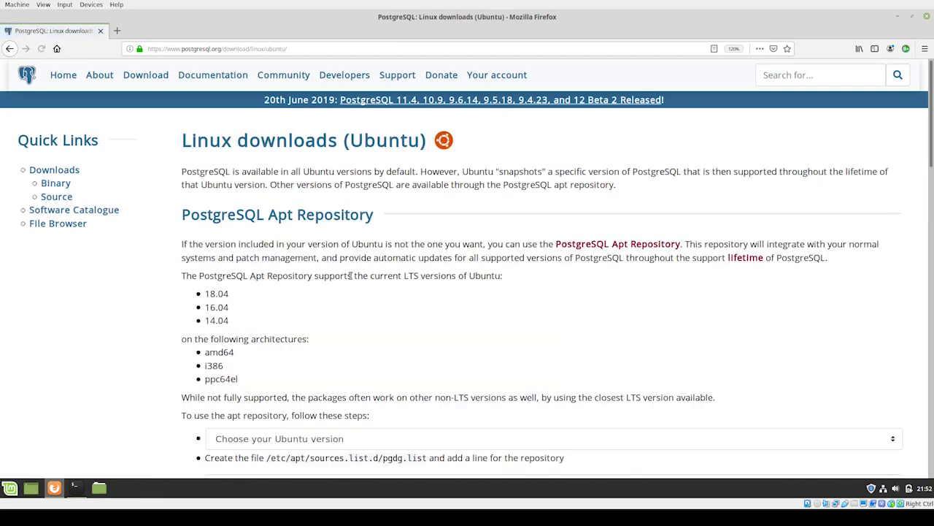
scroll(380, 318, down, 1)
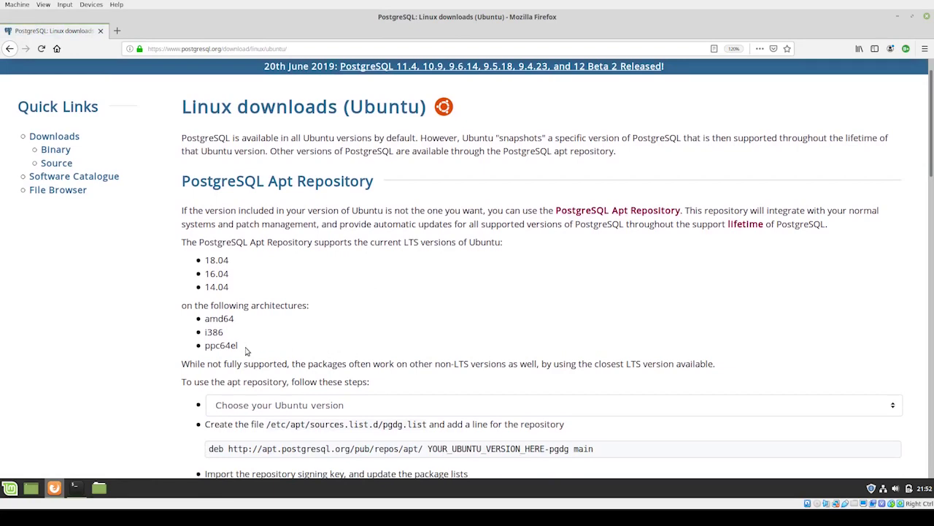
scroll(344, 348, down, 3)
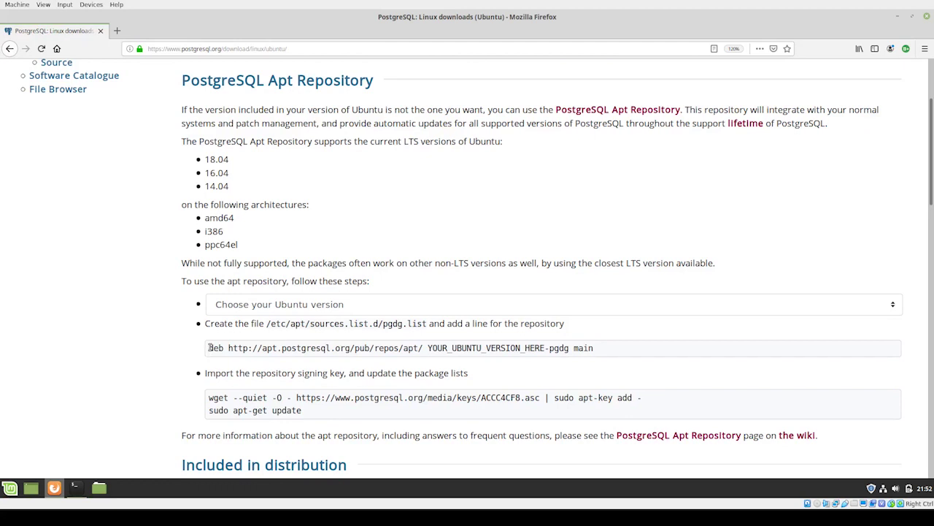
drag(209, 347, 600, 352)
click(461, 349)
drag(428, 348, 546, 352)
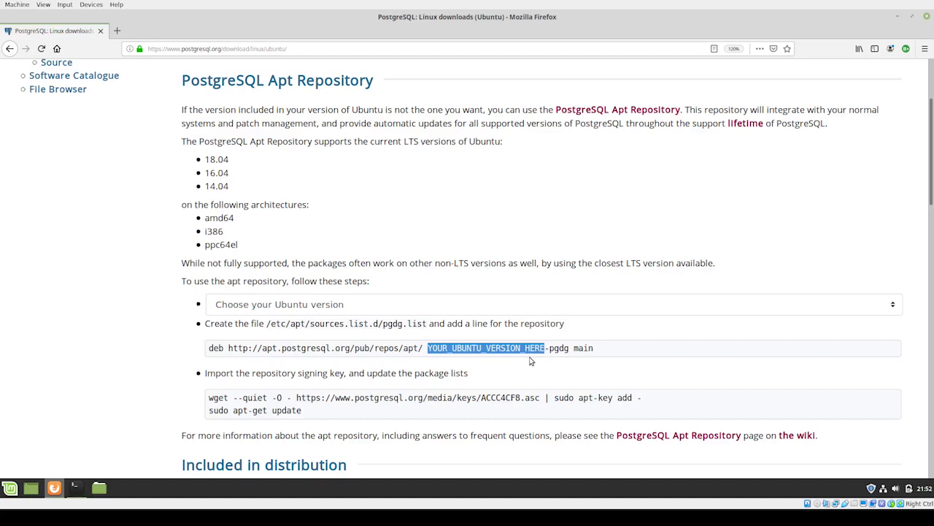
click(430, 365)
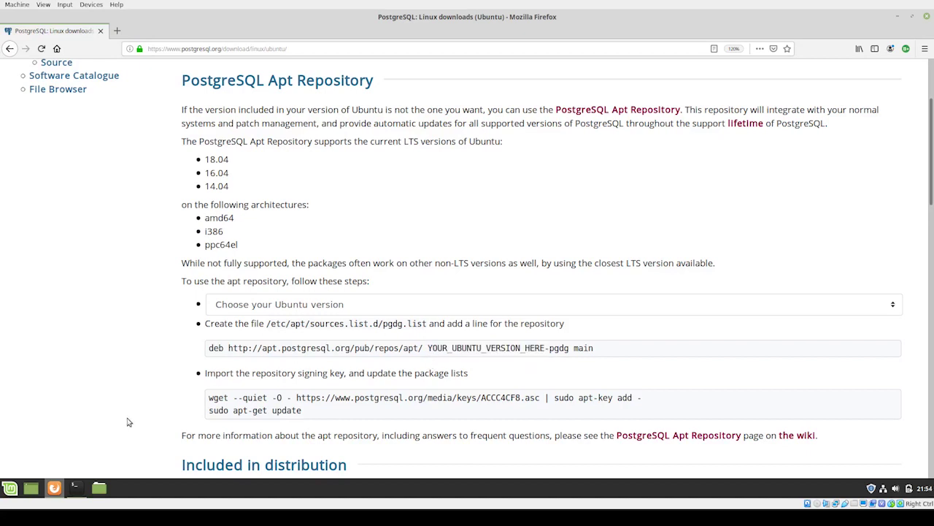
Step: Run cat /etc/os-release in a terminal to print the system release details
click(75, 489)
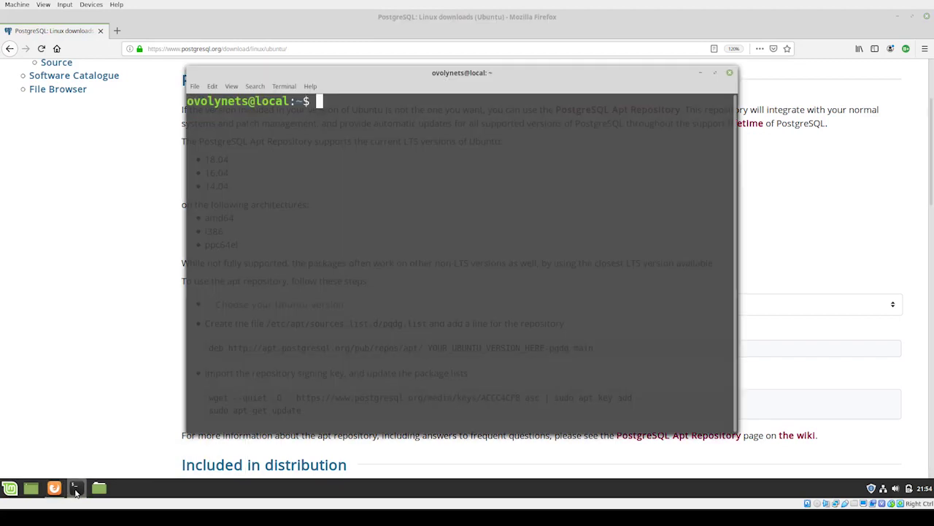
text(cat /etc/os)
key(Tab)
key(Return)
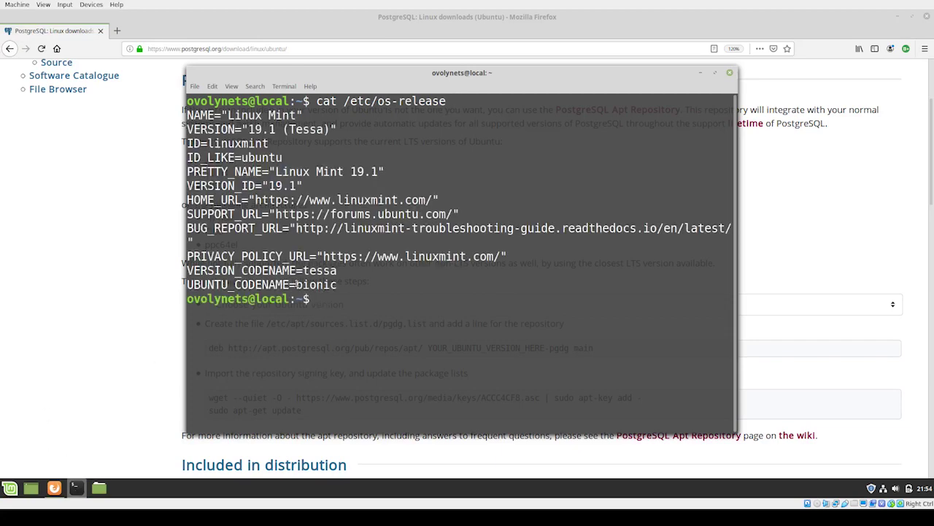
Step: Highlight the Mint codename tessa and the Ubuntu codename bionic in the output
drag(296, 285, 337, 286)
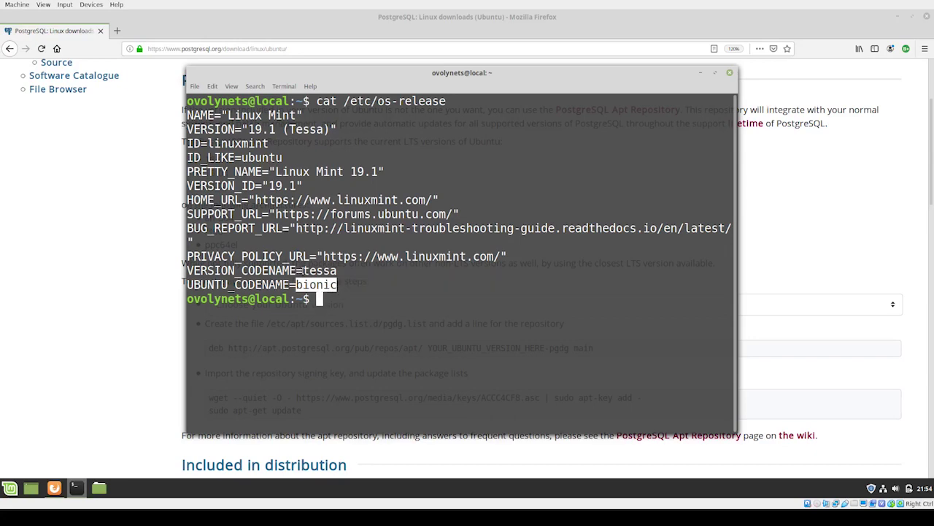
double_click(319, 270)
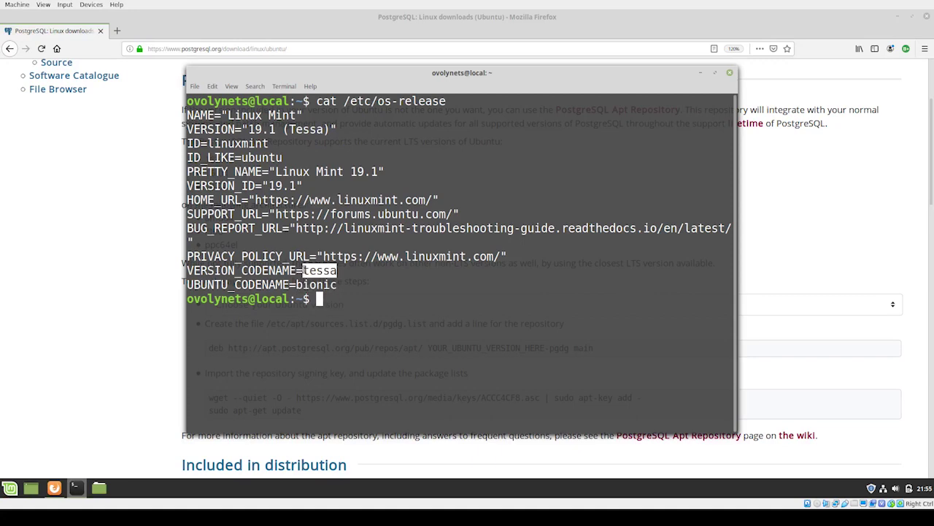
click(301, 270)
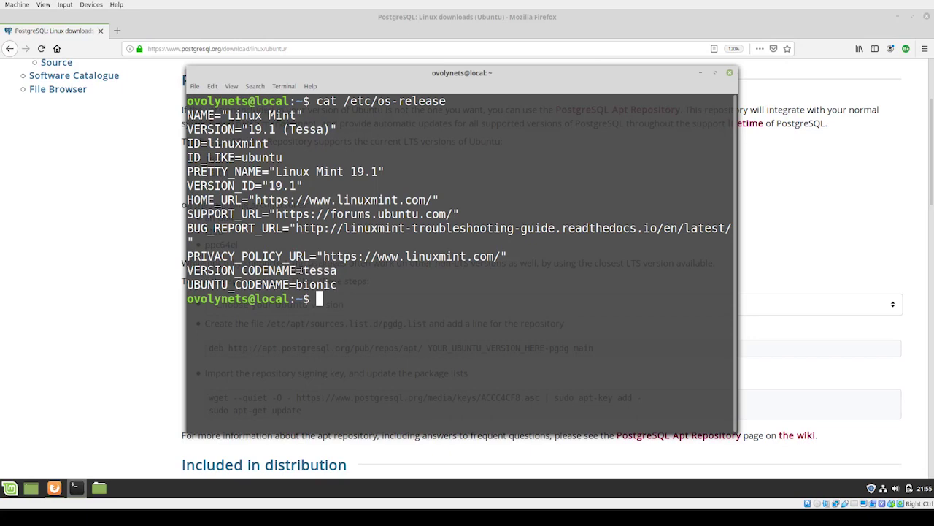
drag(301, 270, 338, 271)
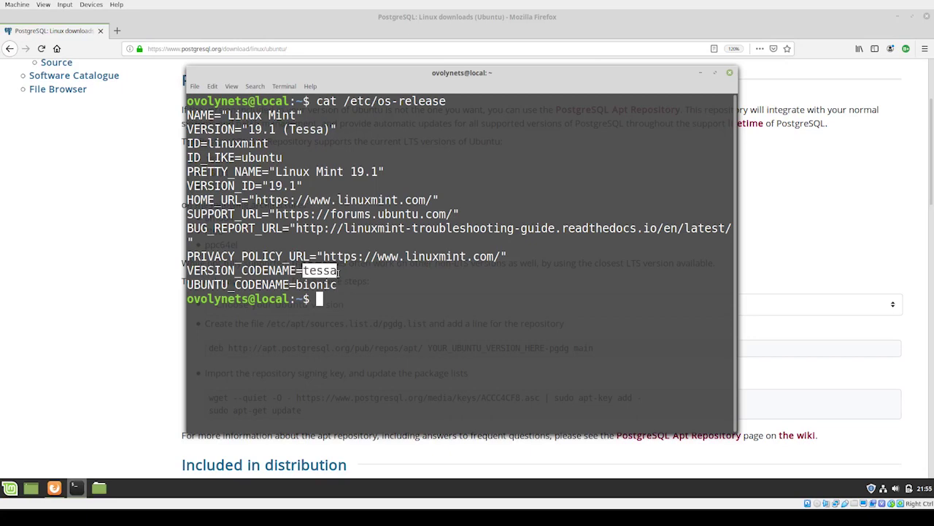
drag(295, 285, 338, 285)
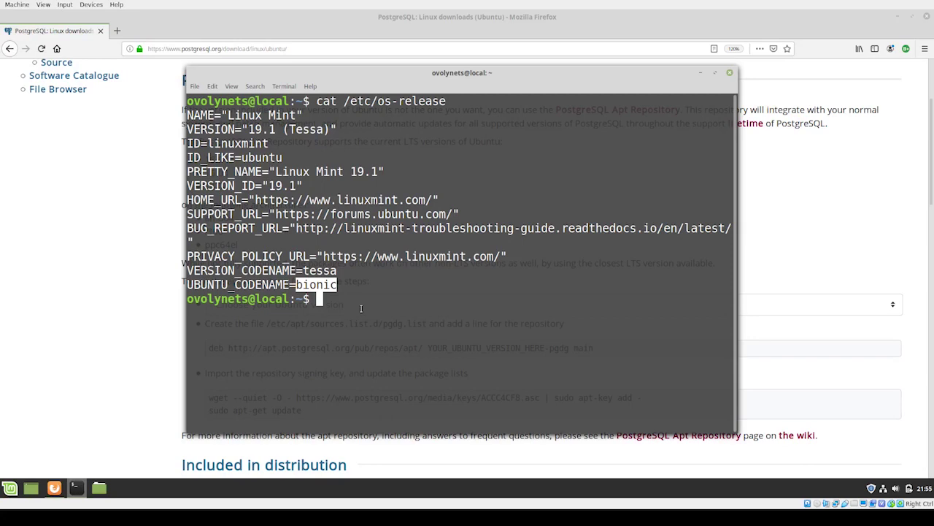
click(358, 10)
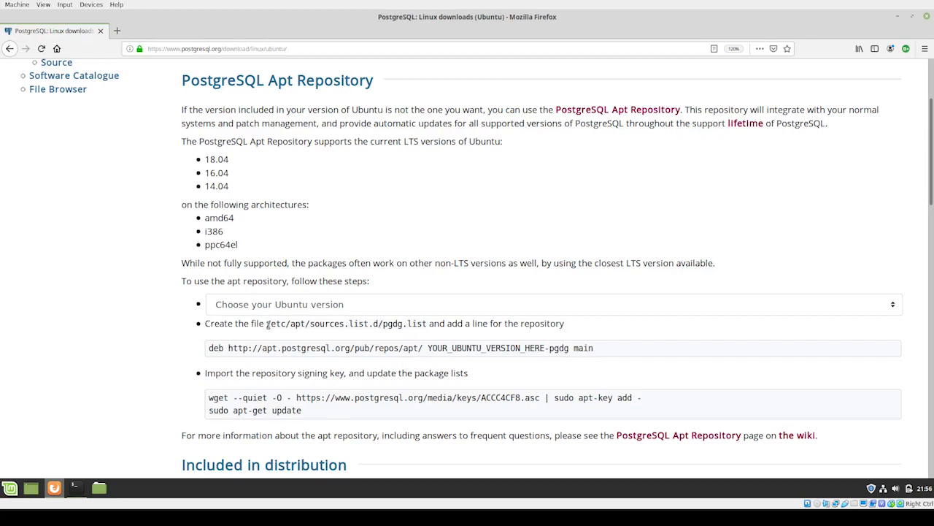
Step: Open /etc/apt/sources.list.d/pgdg.list in nano with sudo, entering the administrator password
drag(268, 326, 426, 327)
key(ctrl+c)
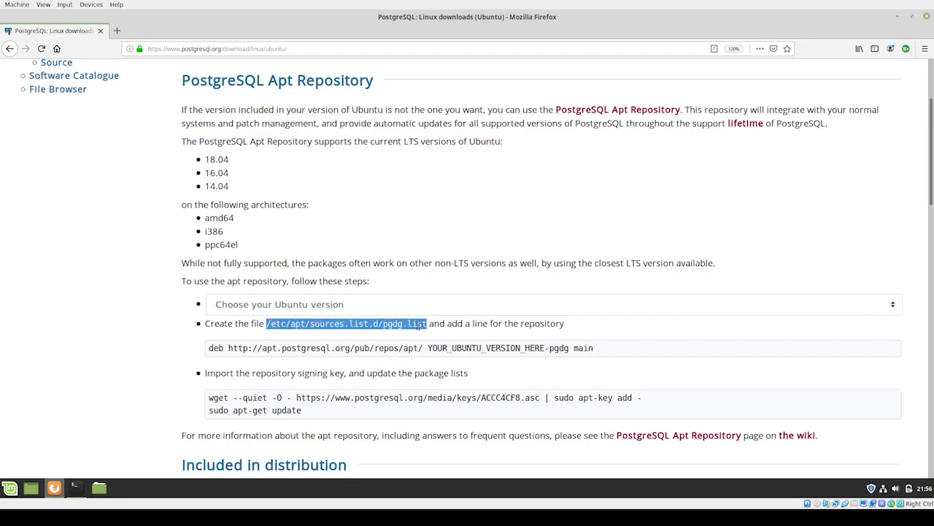
click(74, 487)
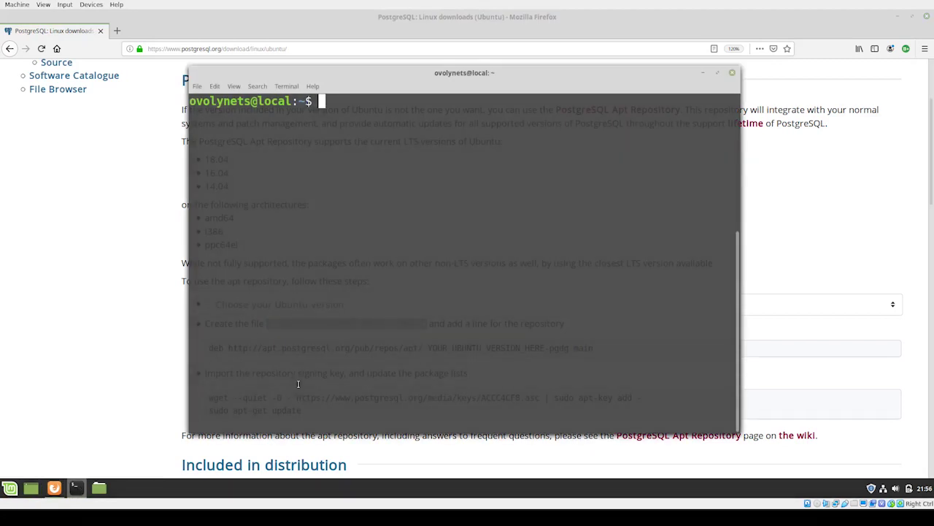
text(sudo n)
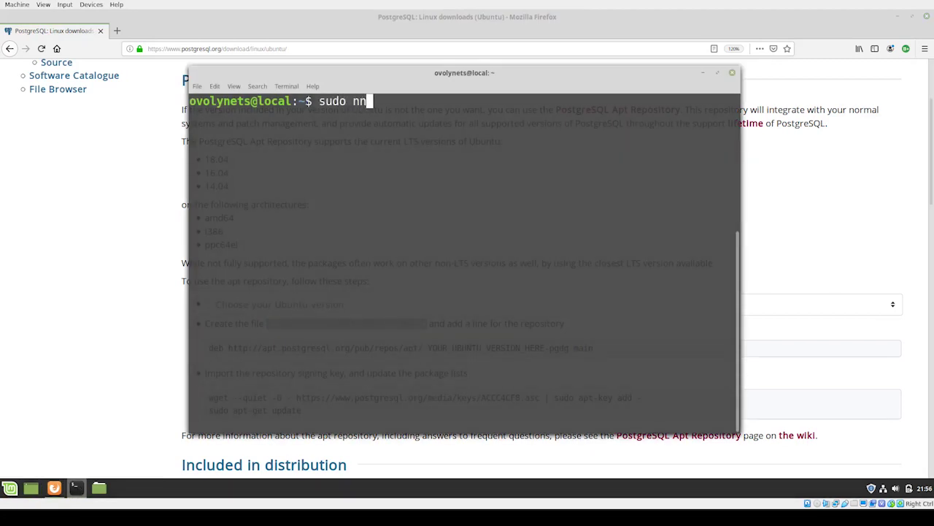
text(ano)
key(ctrl+shift+v)
key(Return)
text(******)
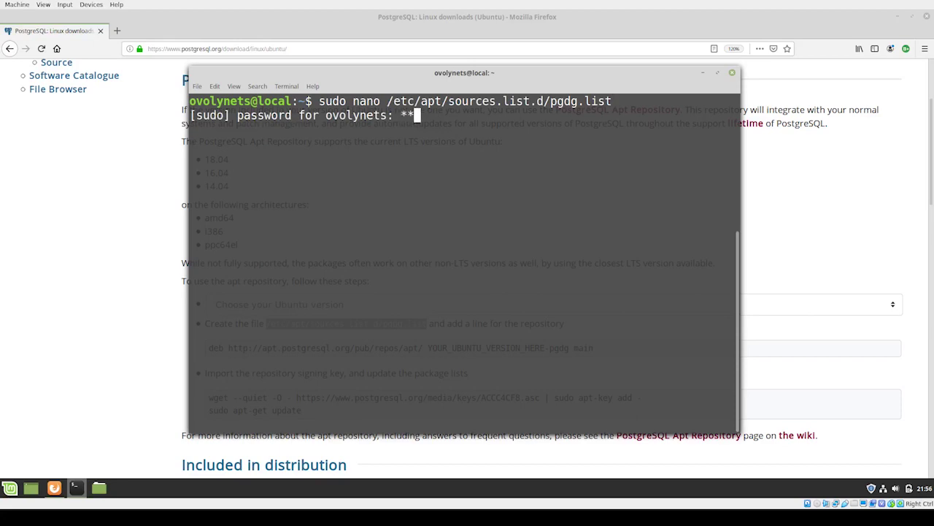
key(Return)
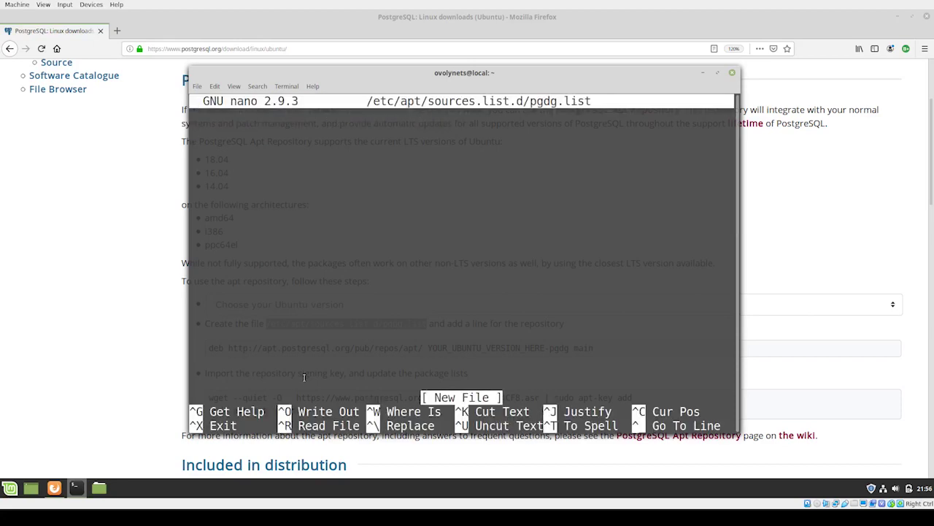
Step: Paste the deb repository line into pgdg.list, replacing the version placeholder with bionic
click(179, 344)
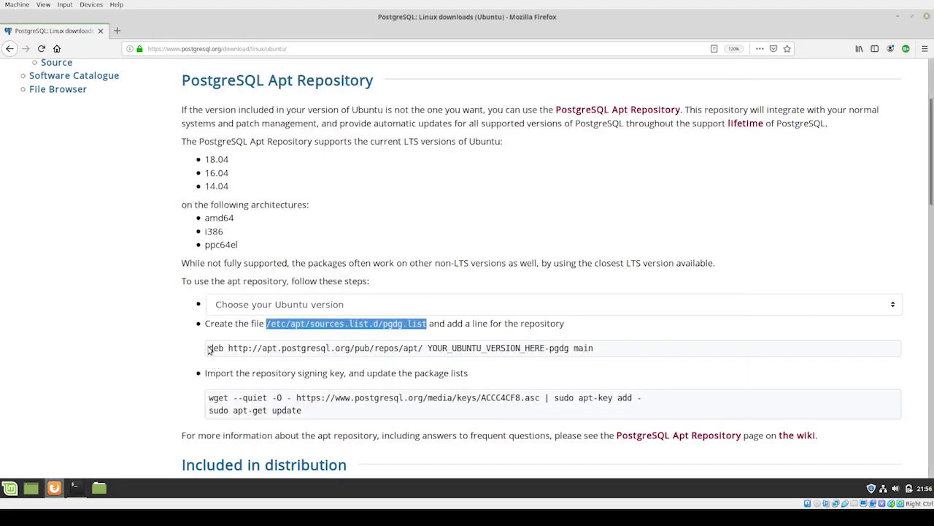
drag(210, 349, 598, 348)
key(ctrl+c)
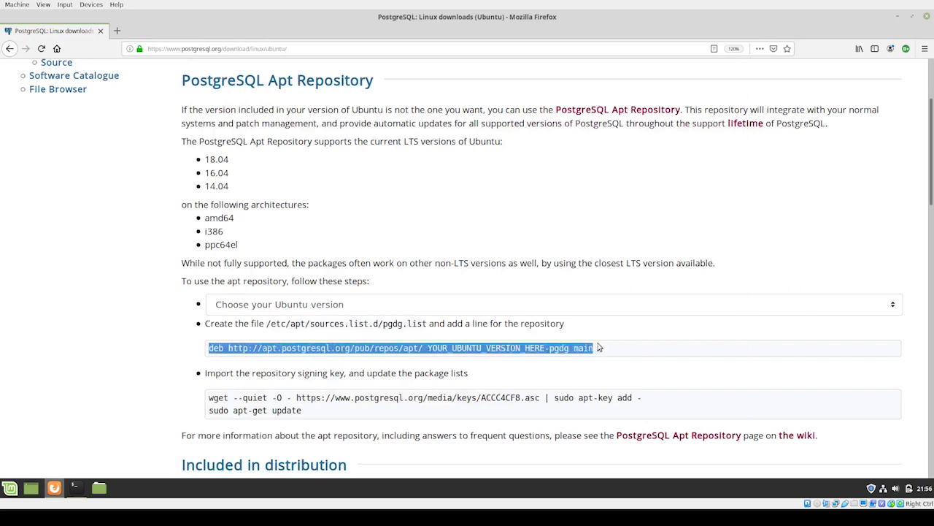
key(alt+Tab)
middle_click(373, 318)
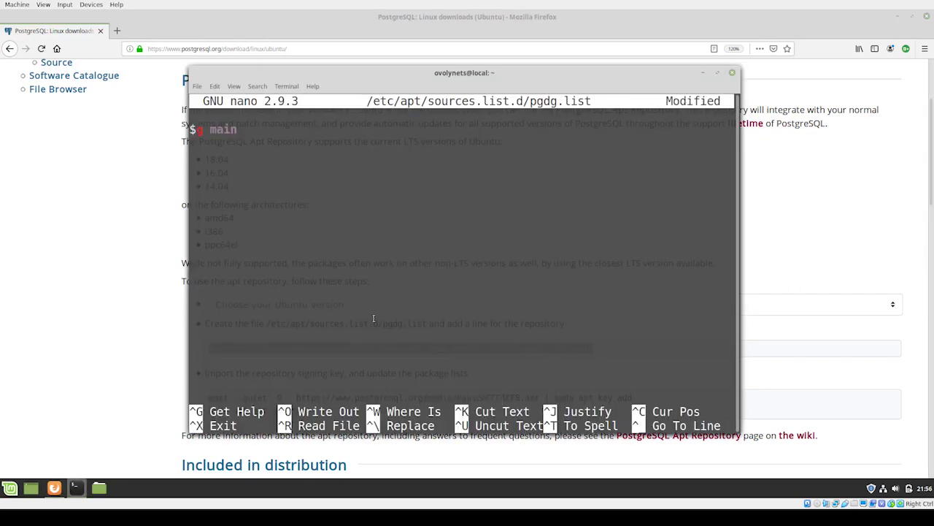
key(Left)
key(Left)
key(Left)
key(Left)
key(Left)
key(Left)
key(Left)
key(Left)
key(Left)
key(Left)
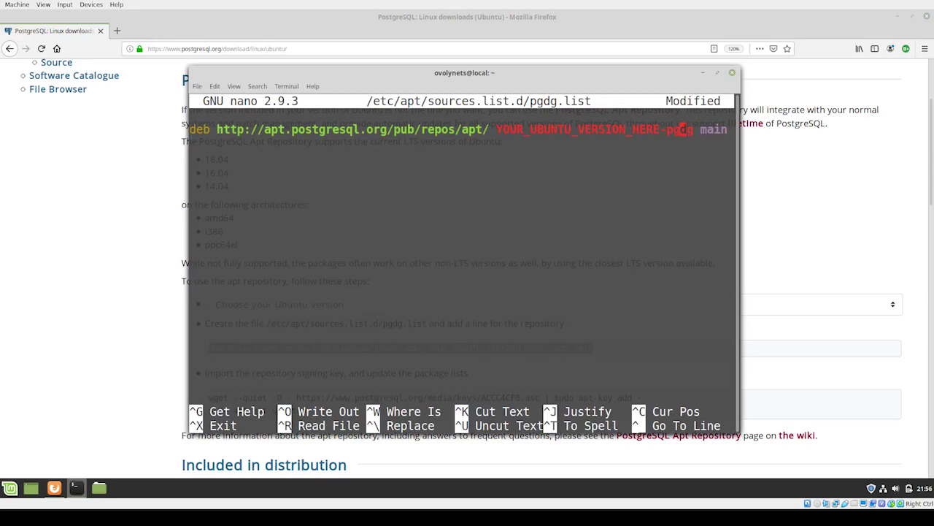
key(BackSpace)
key(BackSpace)
key(BackSpace)
key(BackSpace)
key(BackSpace)
key(BackSpace)
key(BackSpace)
key(BackSpace)
key(BackSpace)
key(BackSpace)
key(BackSpace)
key(BackSpace)
key(BackSpace)
key(BackSpace)
key(BackSpace)
key(BackSpace)
key(BackSpace)
key(BackSpace)
key(BackSpace)
key(BackSpace)
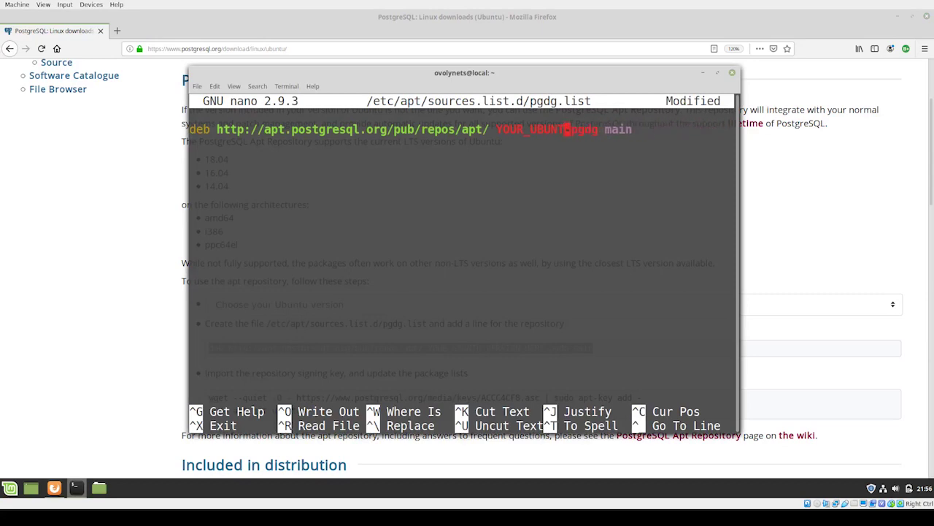
key(BackSpace)
key(BackSpace)
key(BackSpace)
text(bionic)
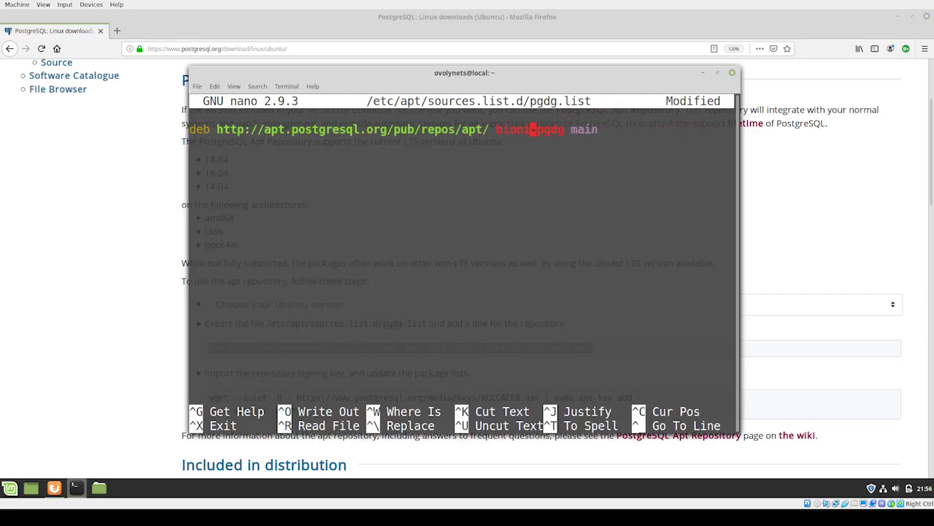
Step: Save pgdg.list and exit nano back to the shell prompt
key(ctrl+o)
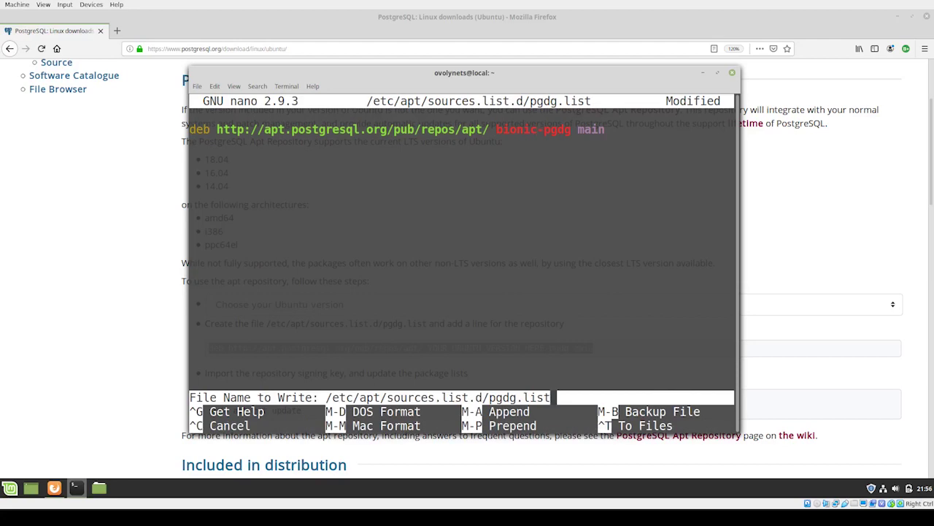
key(Return)
key(ctrl+x)
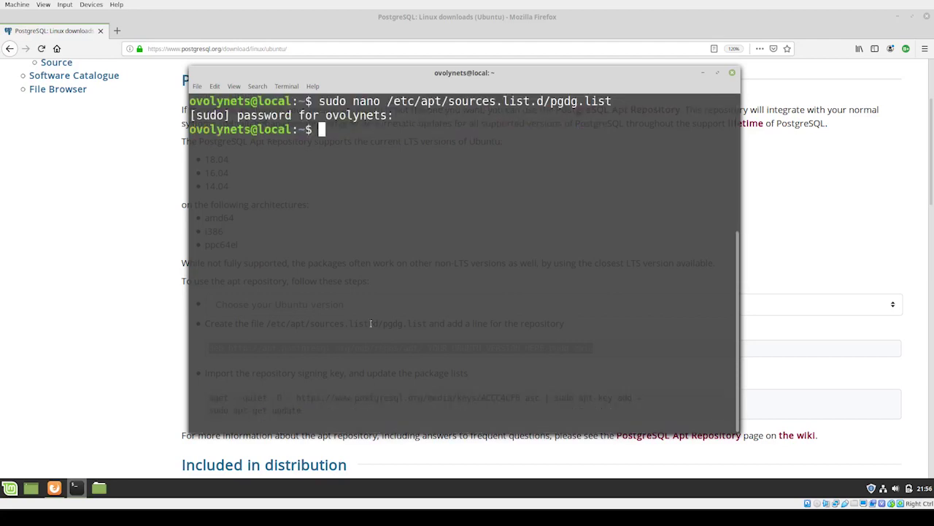
Step: Copy the wget signing-key import command from the page and run it in the terminal
click(155, 352)
scroll(241, 365, down, 1)
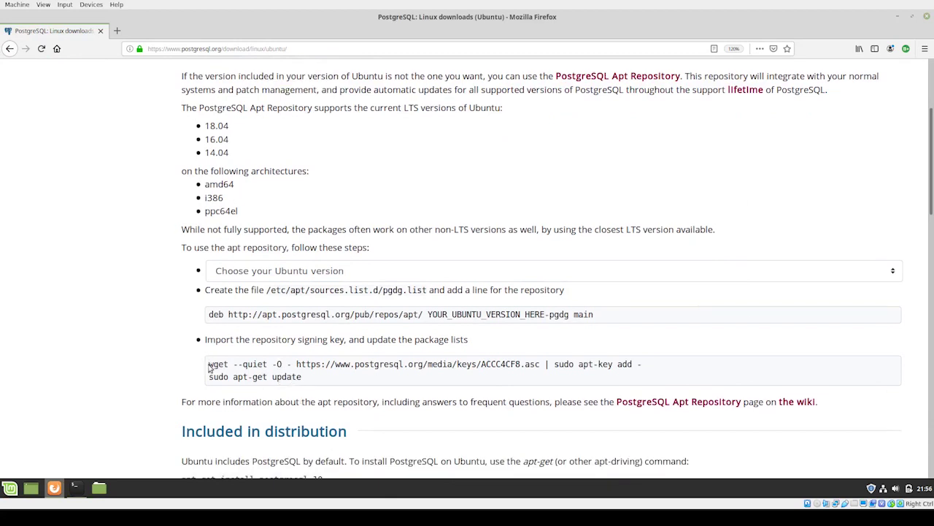
drag(210, 364, 657, 363)
key(alt+Tab)
key(ctrl+shift+v)
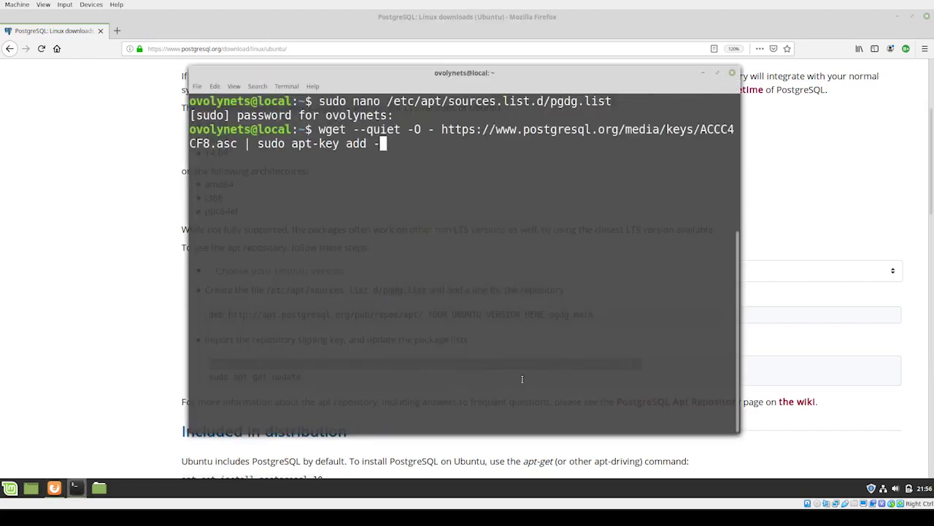
key(Return)
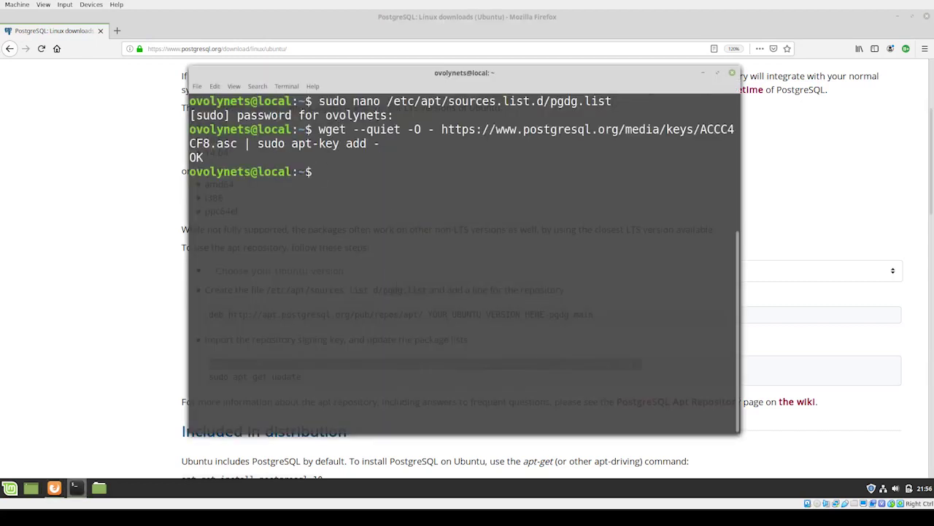
Step: Copy sudo apt-get update from the page and run it to refresh the package lists
key(alt+Tab)
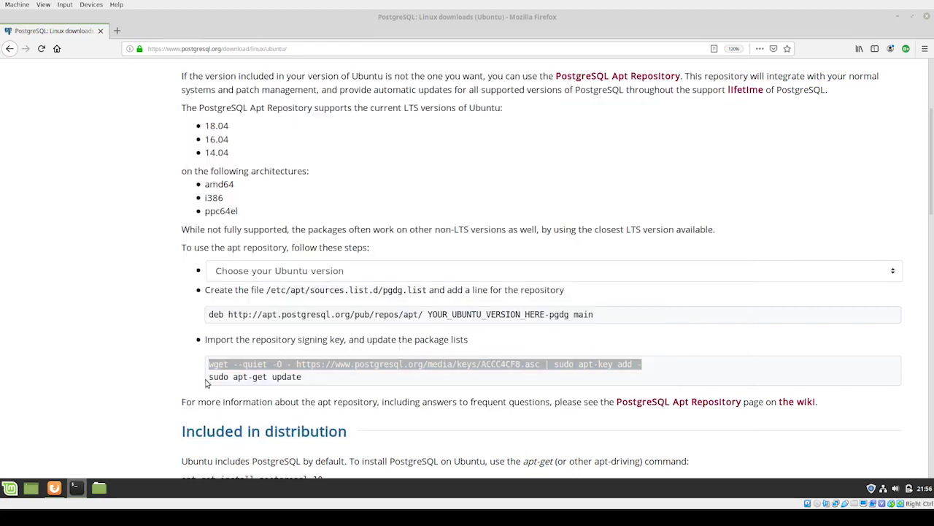
drag(211, 377, 315, 379)
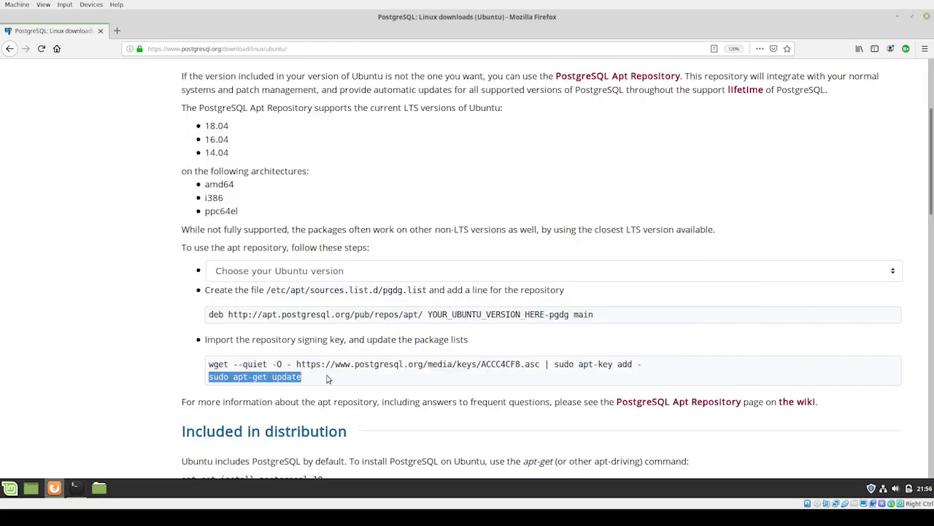
key(alt+Tab)
middle_click(466, 232)
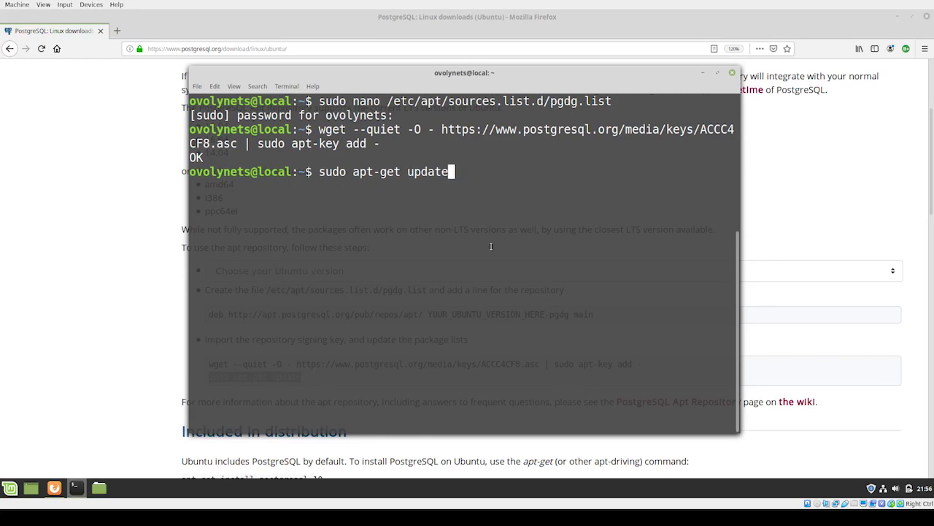
key(Return)
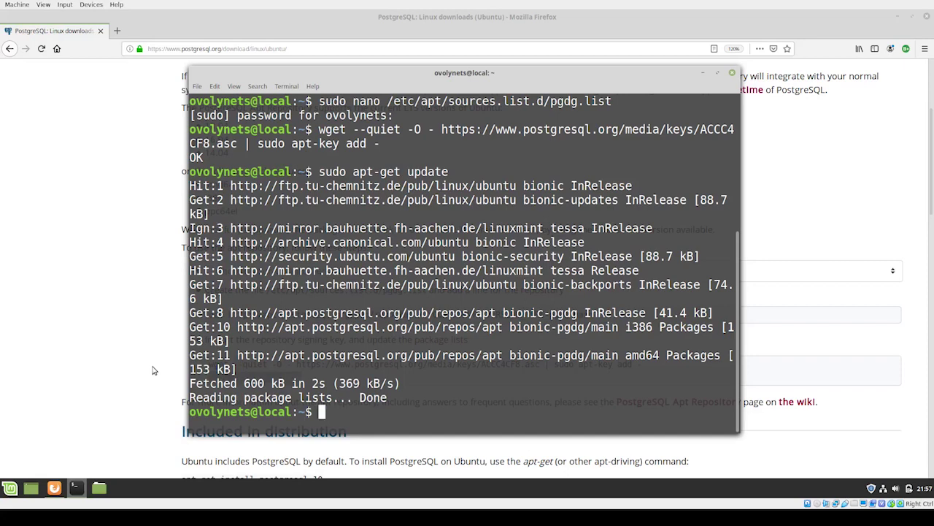
key(super)
Step: Search the menu for 'packa', launch Synaptic Package Manager and authenticate with the administrator password
text(packa)
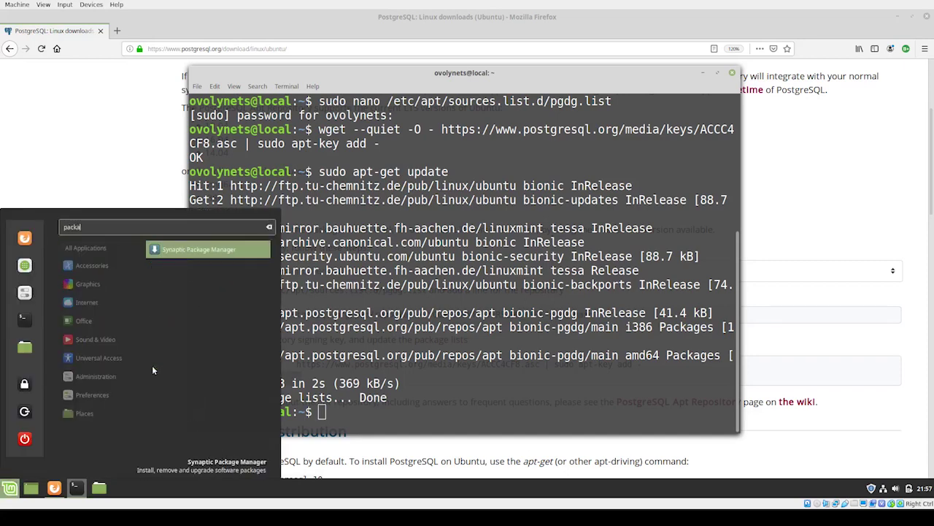
key(Return)
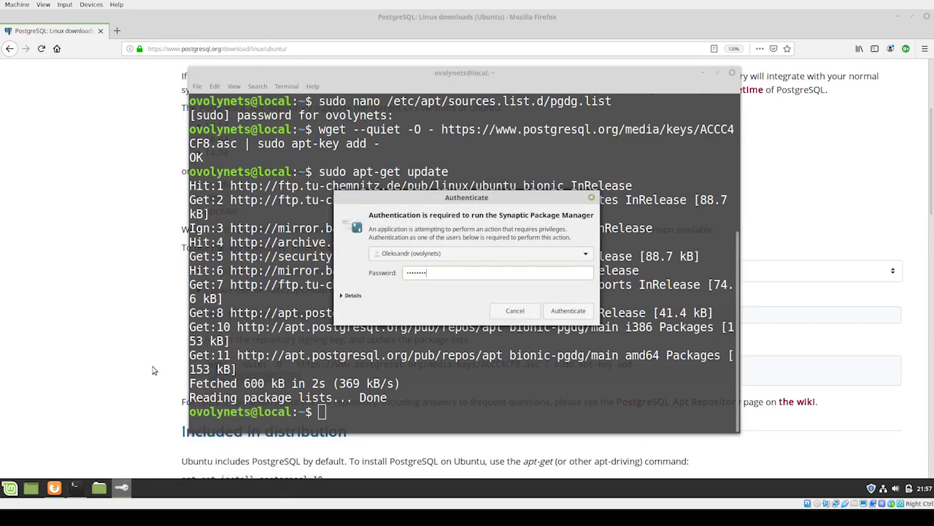
key(Return)
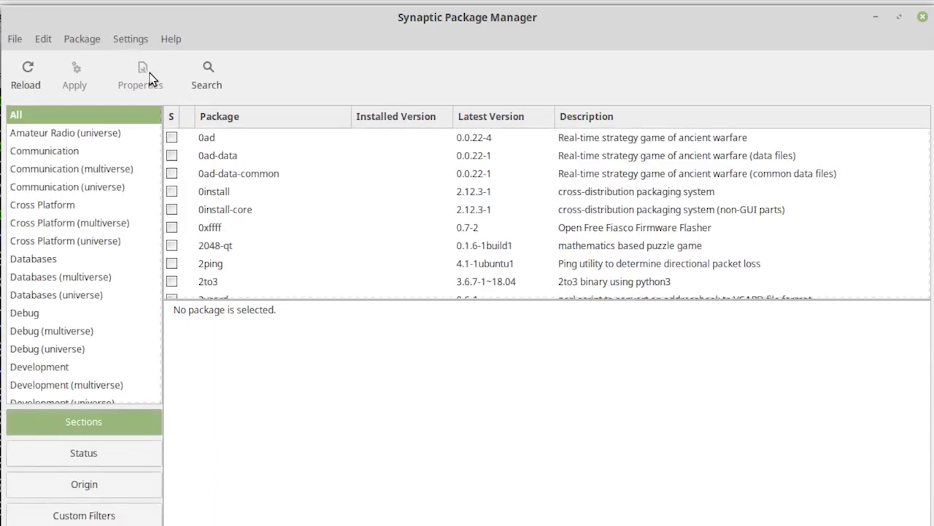
Step: Search for 'postgres' and mark postgresql-11 for installation, accepting its required dependency packages
click(207, 76)
text(postgres)
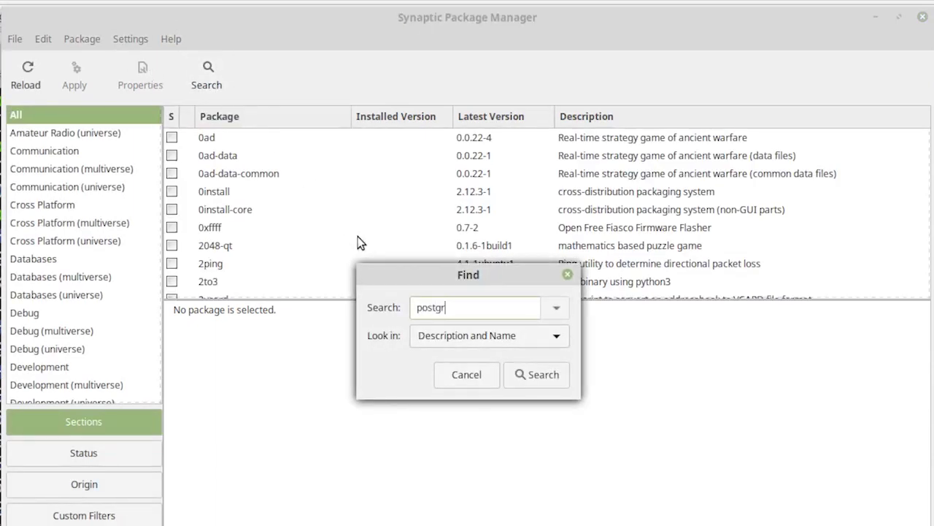
key(Return)
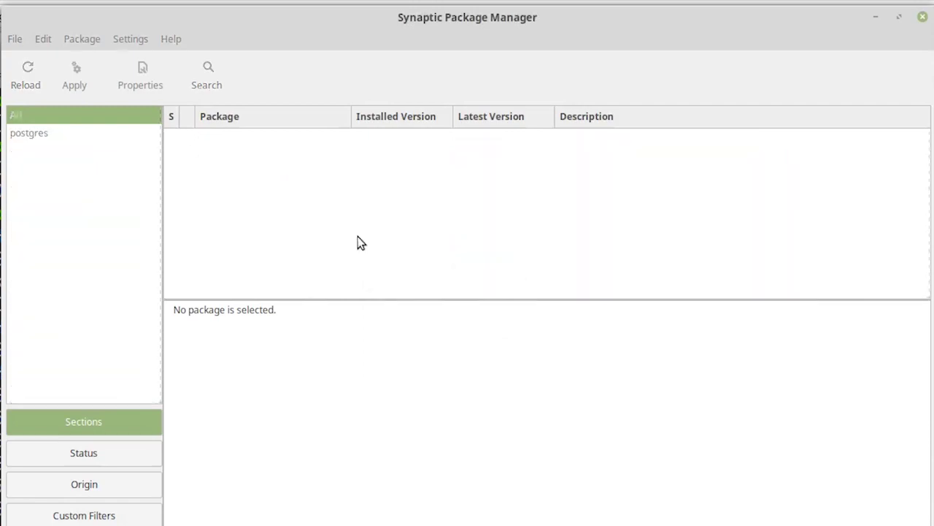
drag(927, 151, 927, 191)
scroll(264, 230, down, 8)
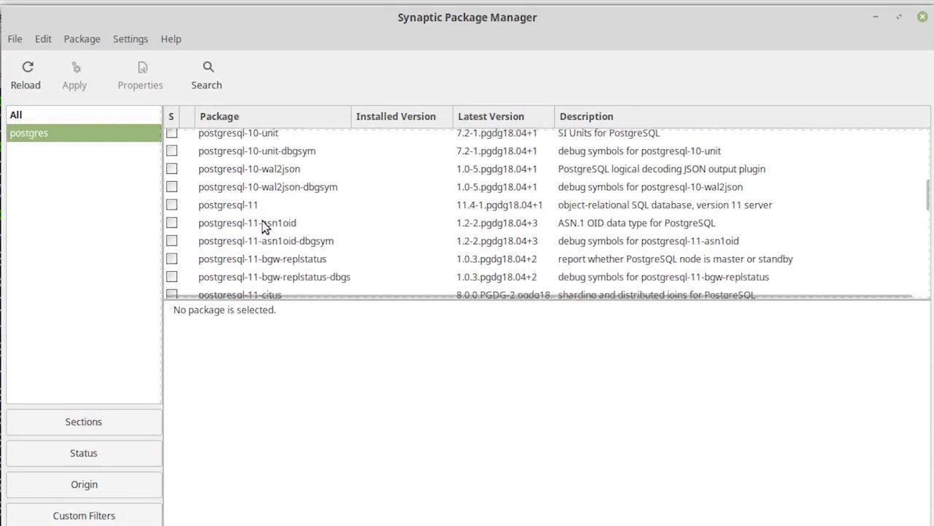
scroll(264, 227, up, 3)
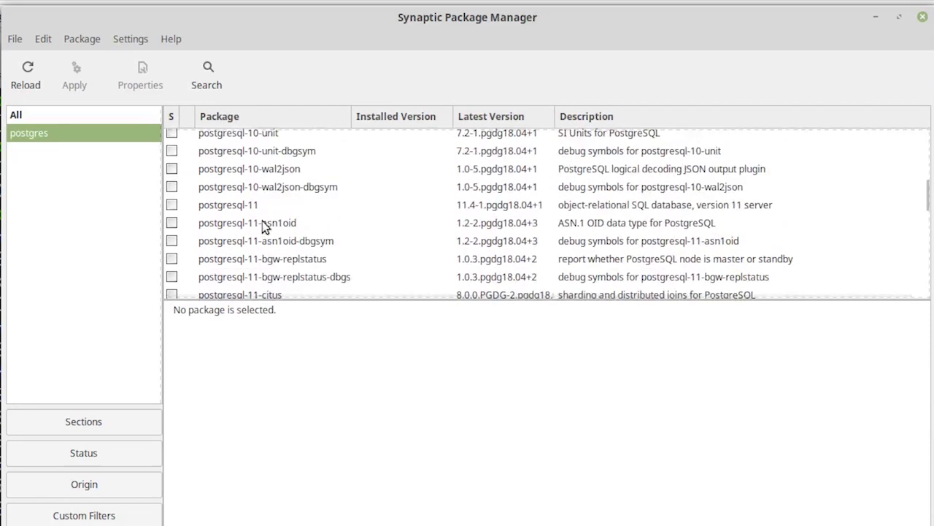
click(172, 206)
click(210, 240)
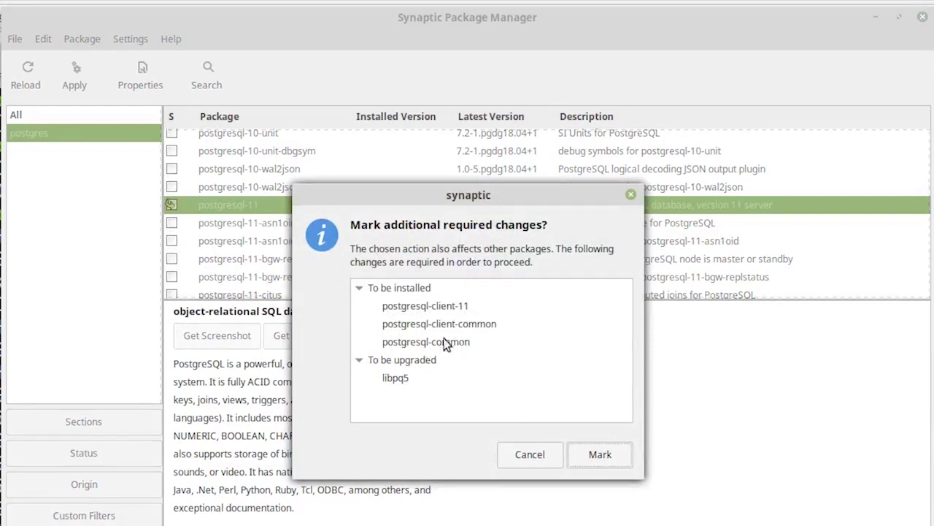
click(613, 460)
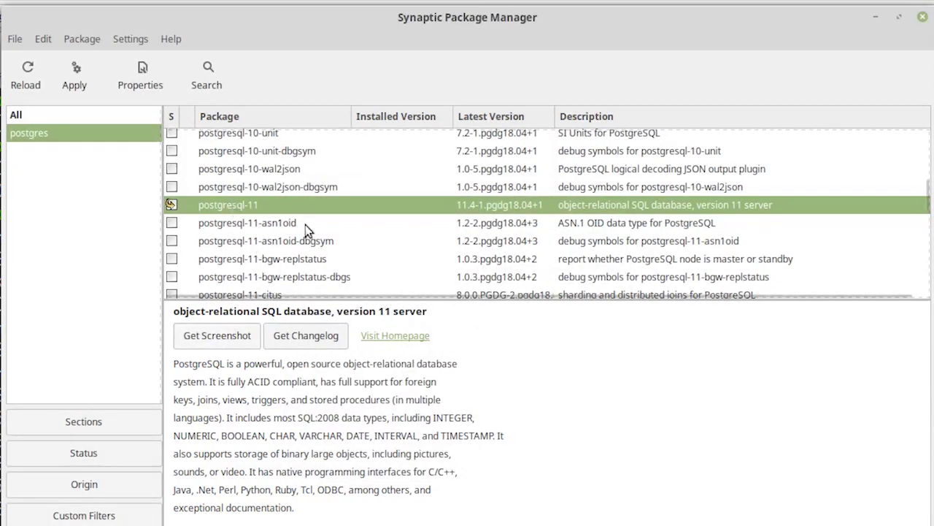
Step: Search for 'pgadmin' and mark pgadmin4 for installation, accepting dependencies such as pgadmin4-common
click(204, 76)
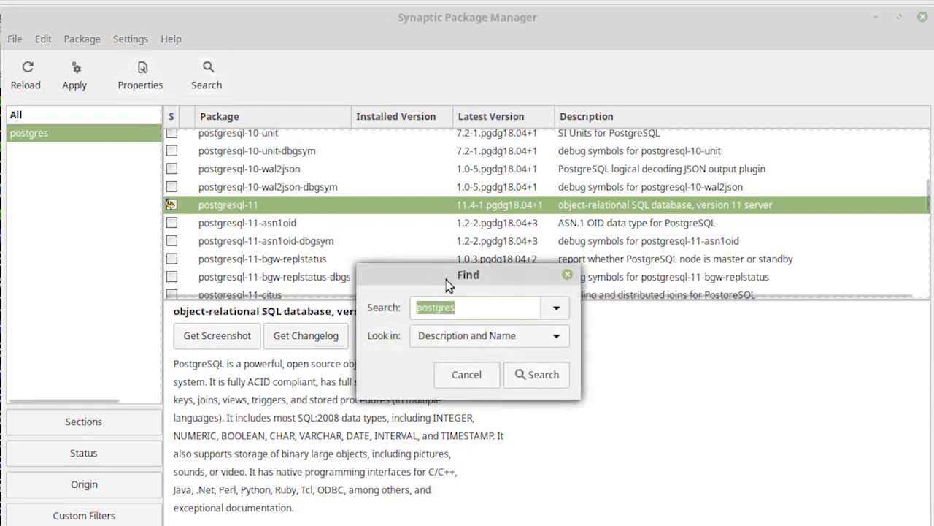
text(pgadmin)
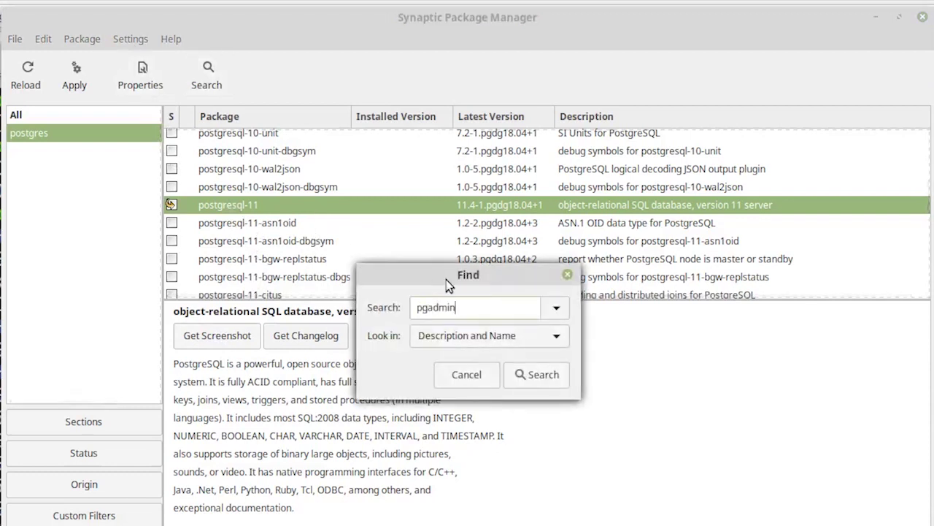
click(538, 374)
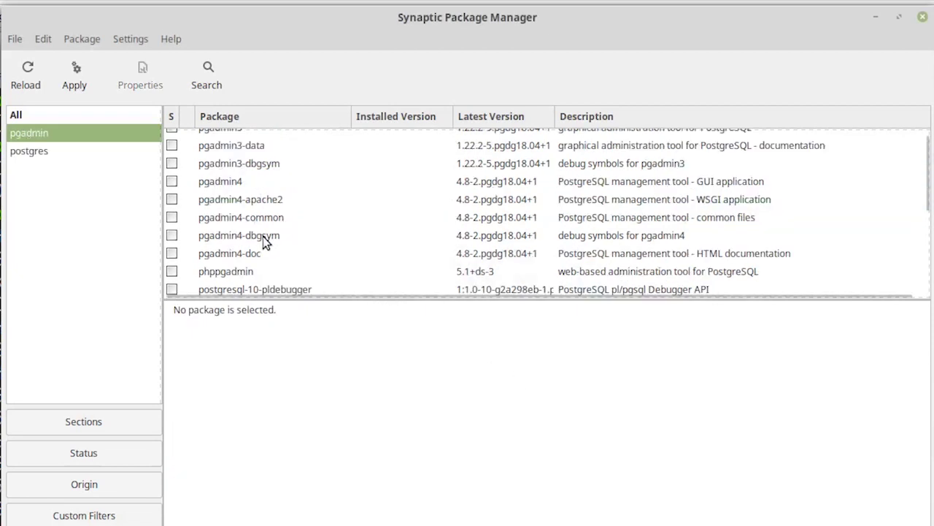
click(173, 181)
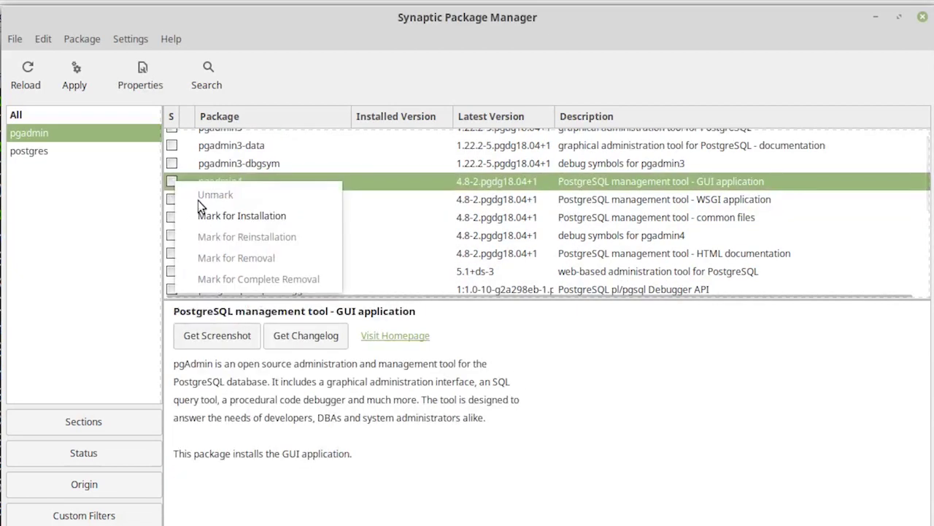
click(254, 216)
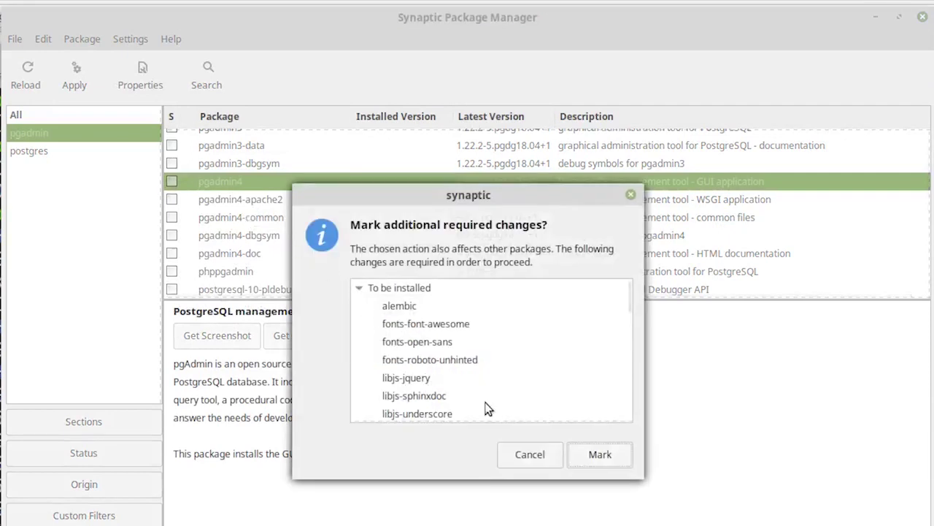
scroll(468, 350, down, 3)
scroll(482, 330, down, 10)
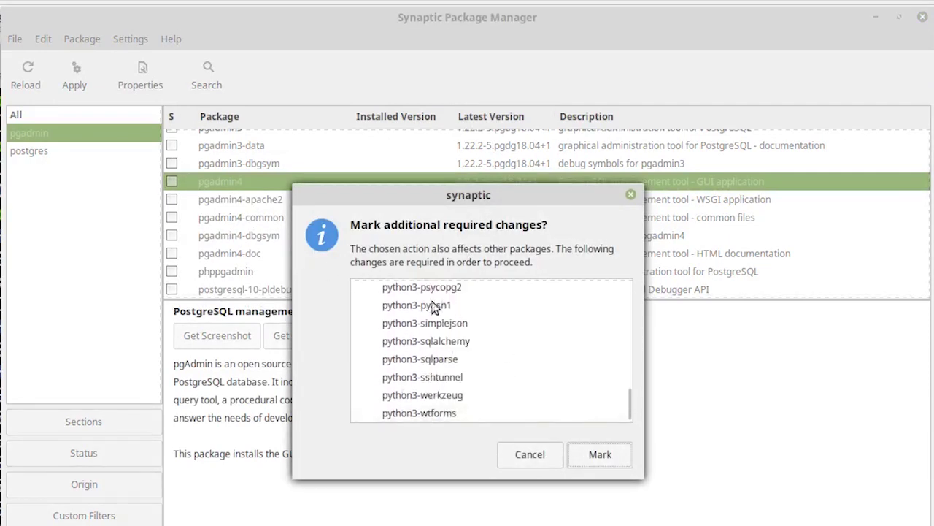
click(607, 454)
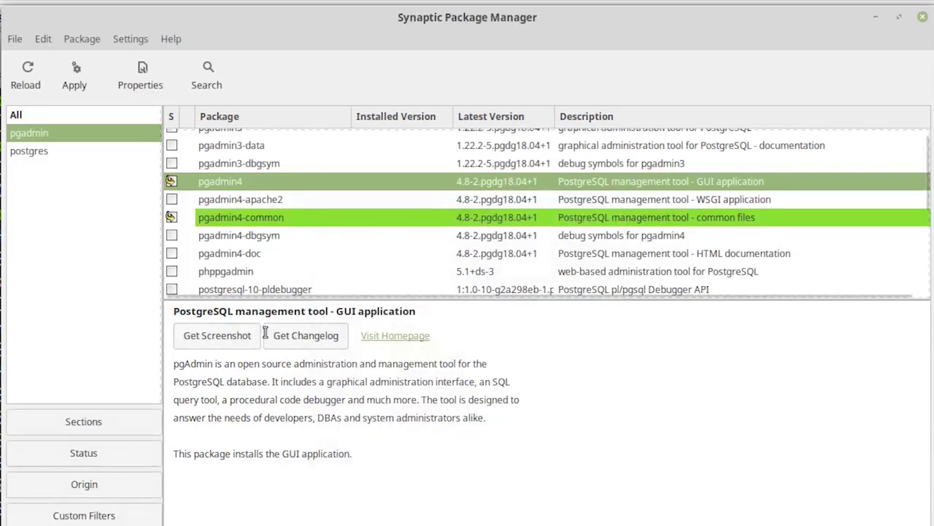
Step: Apply the marked changes from the Summary dialog, follow the details log, and close the completion notice
click(73, 75)
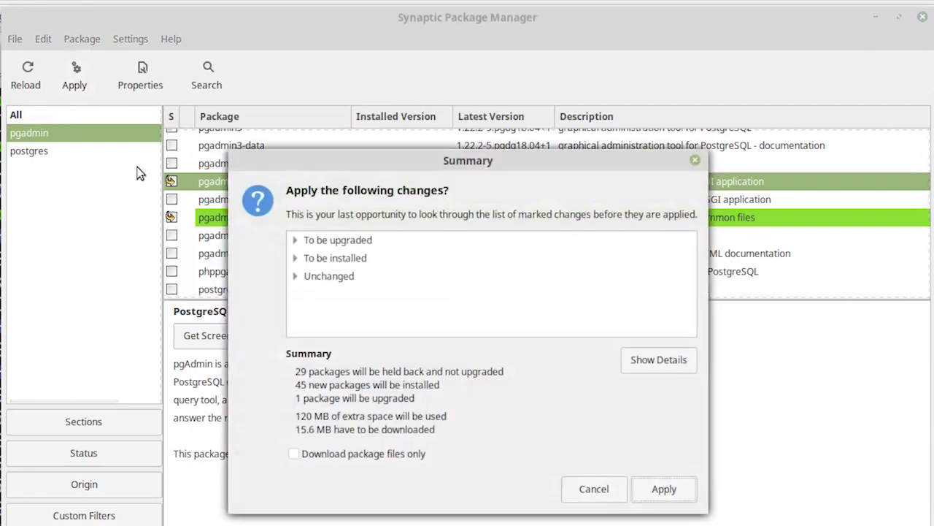
click(674, 486)
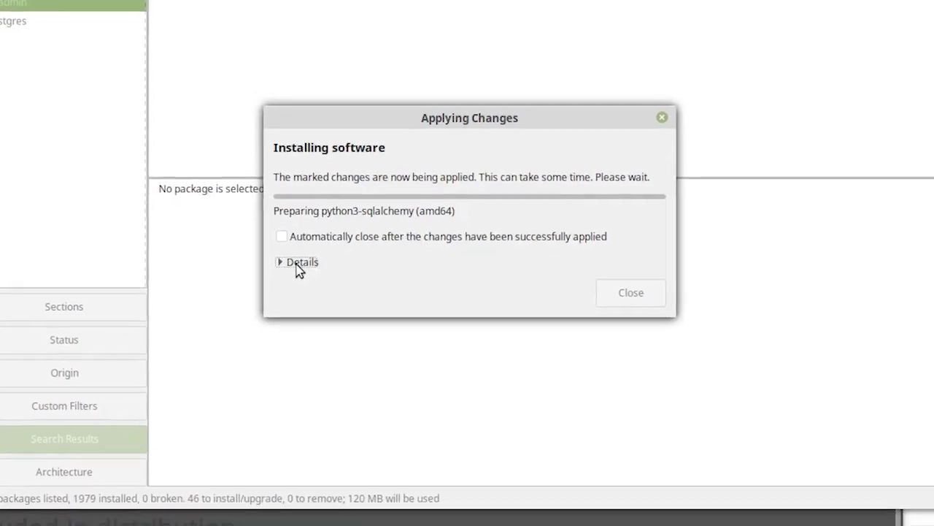
click(312, 378)
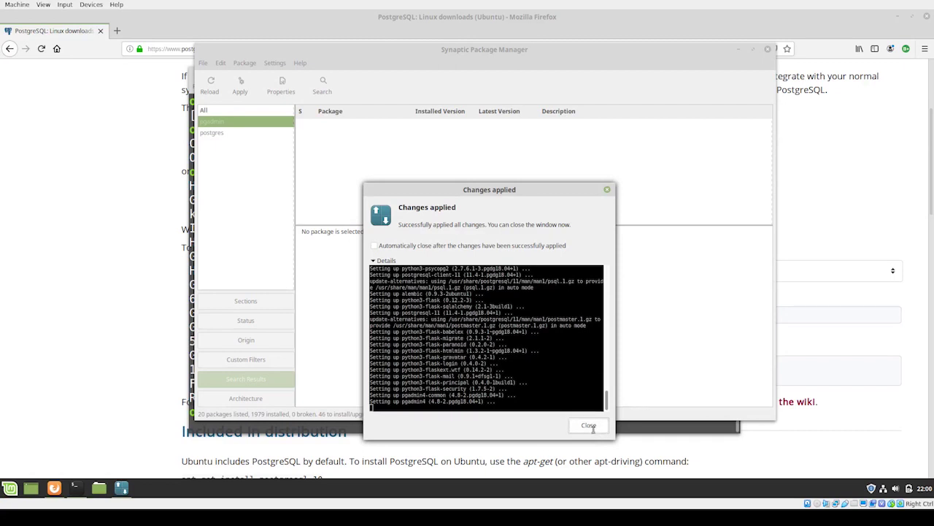
click(590, 426)
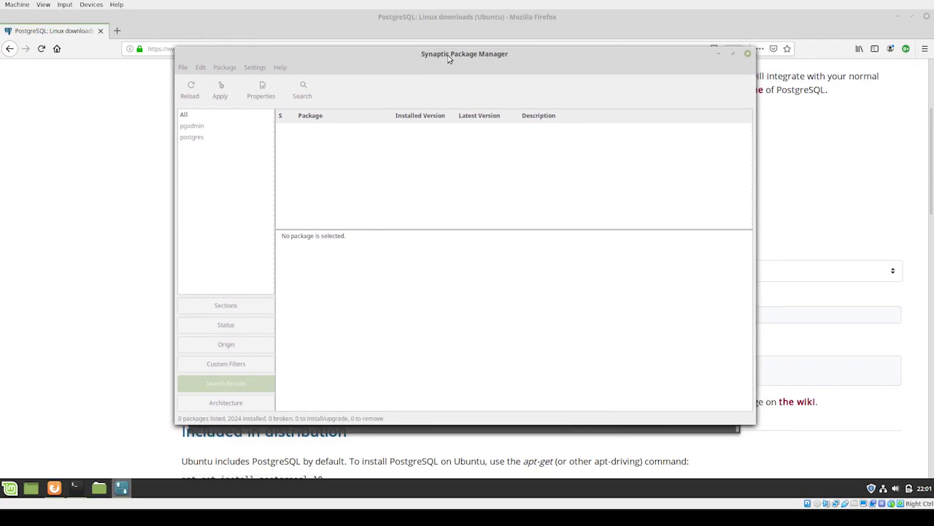
Step: Close Synaptic, set the terminal aside, and launch pgAdmin4 by searching 'pgadm' in the menu
click(747, 55)
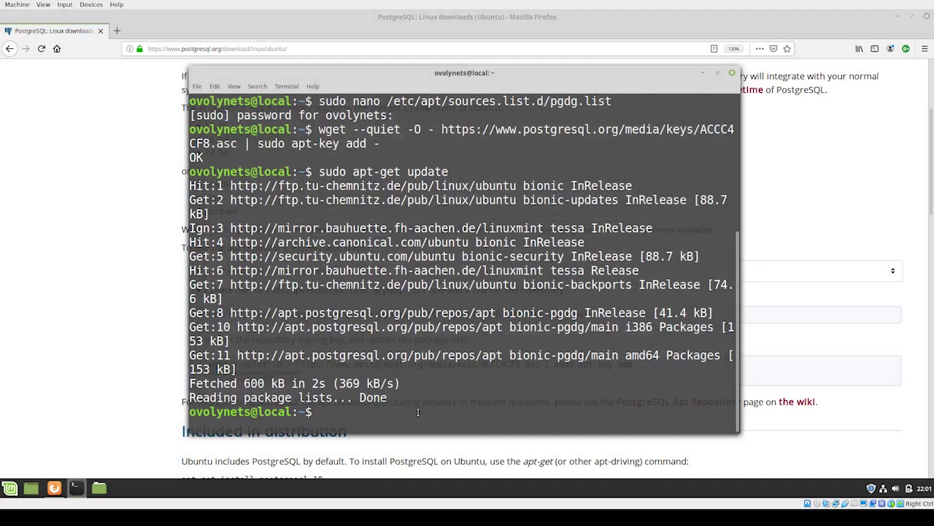
key(alt+Tab)
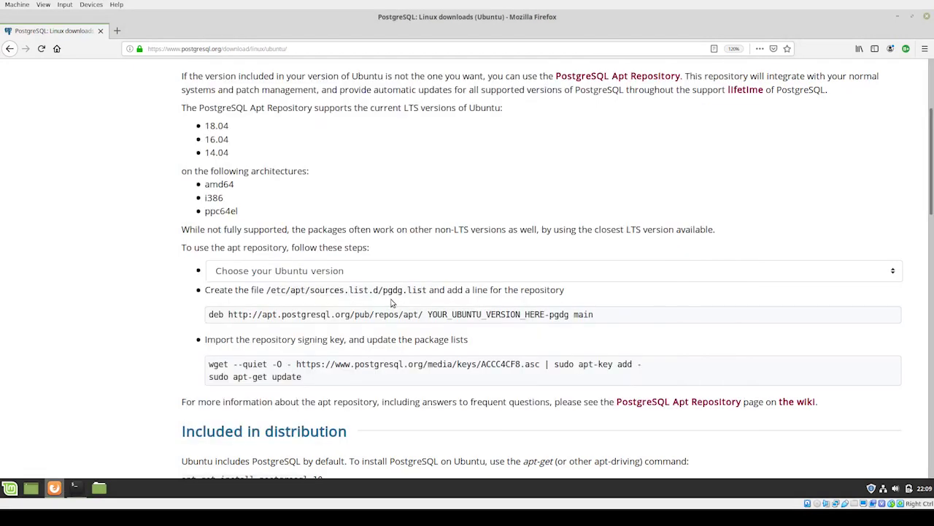
key(super)
text(pgadm)
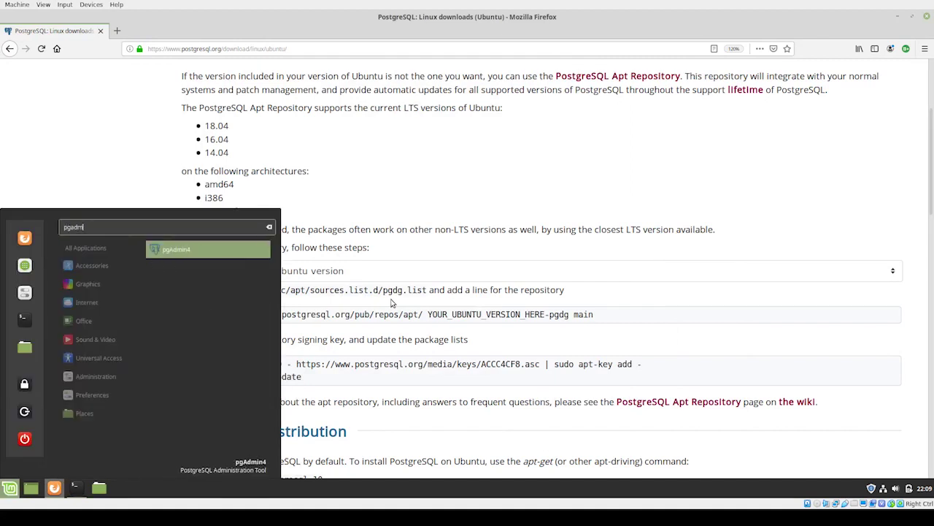
key(Return)
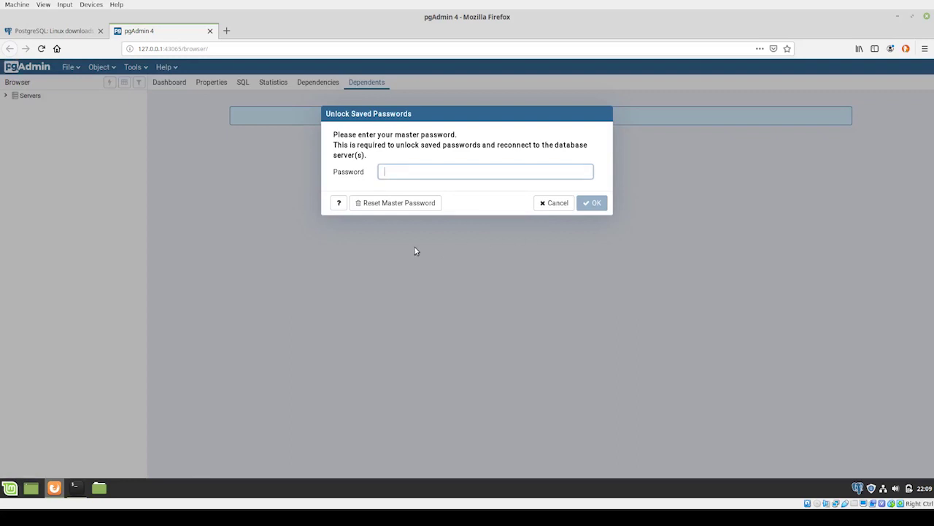
Step: Unlock pgAdmin with the master password, expand Servers and try connecting to localhost
text(postgres)
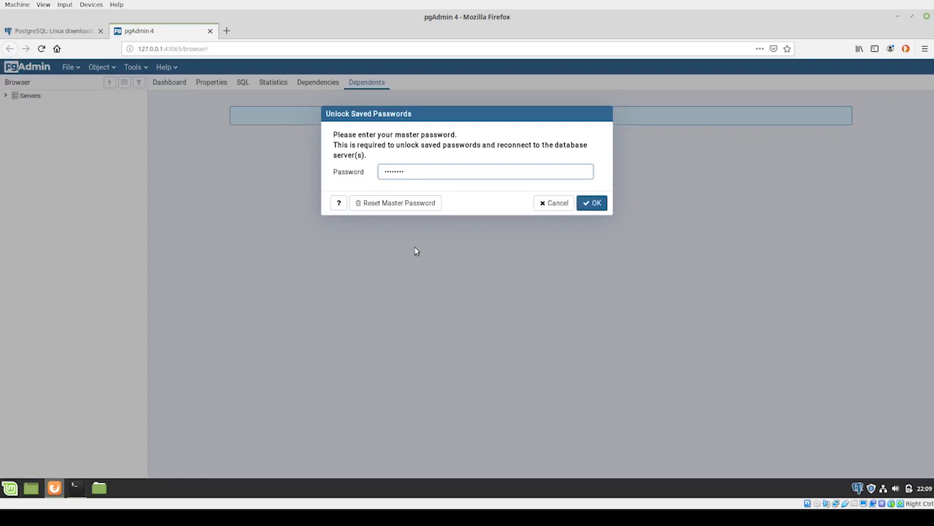
click(594, 204)
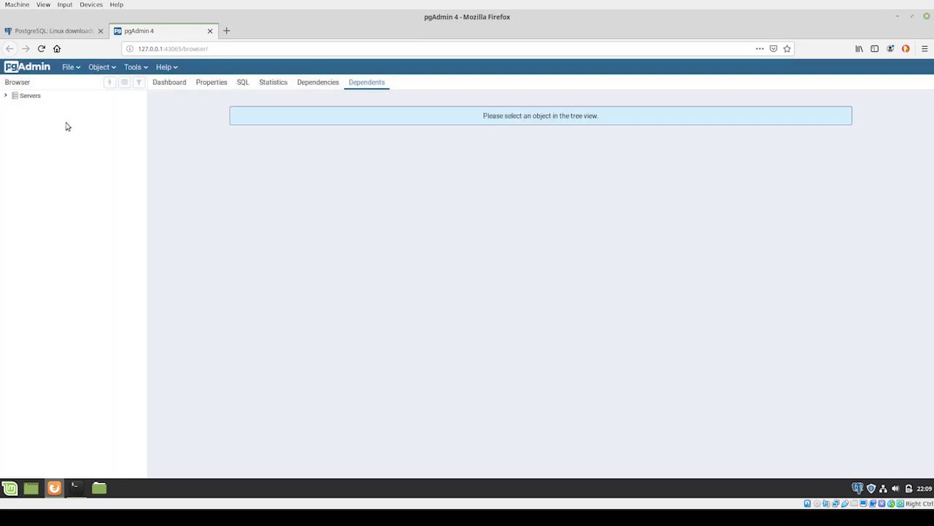
click(6, 96)
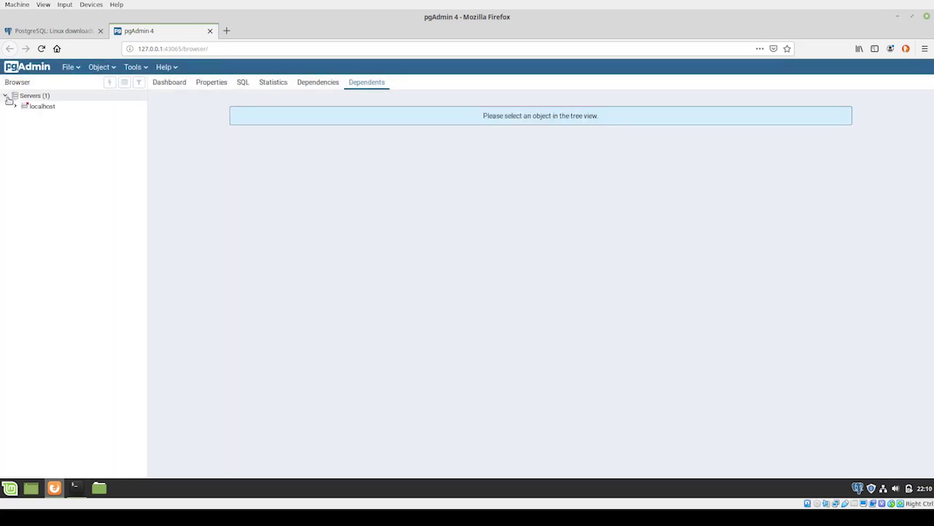
click(15, 106)
click(423, 160)
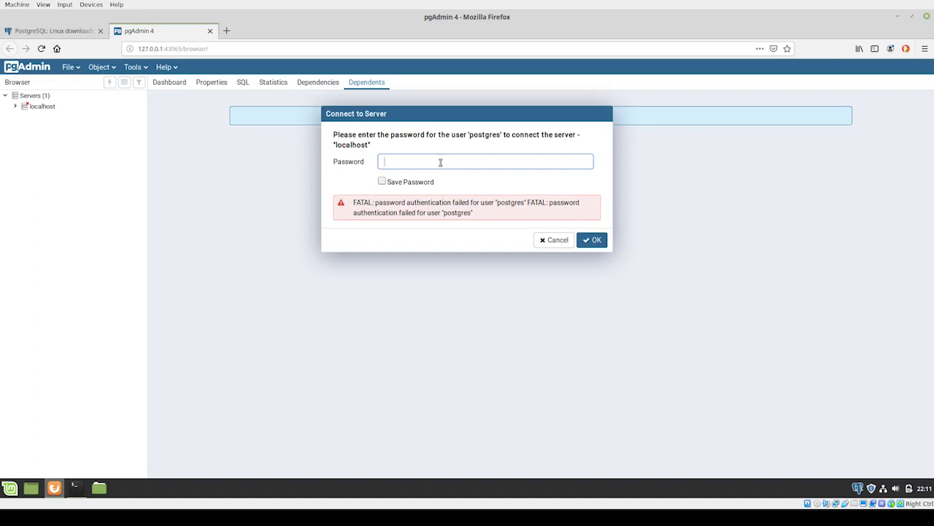
click(74, 488)
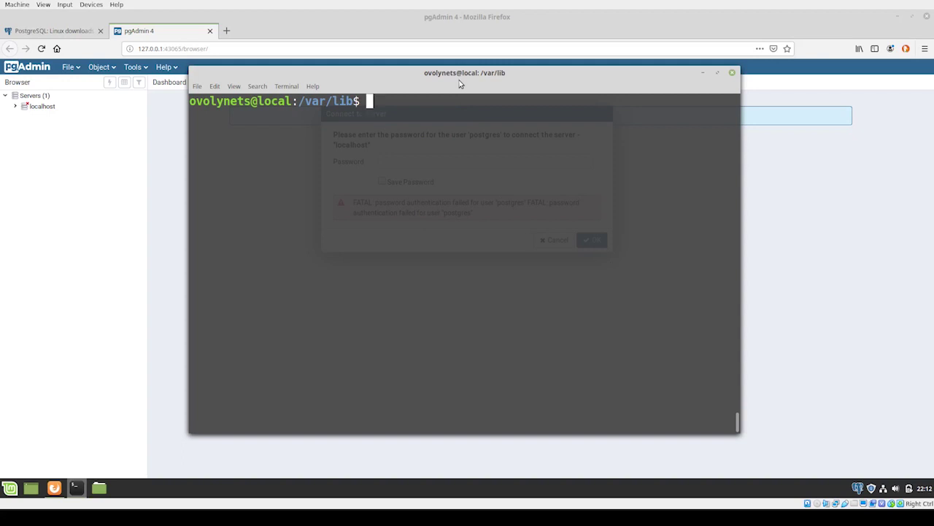
Step: Become root with sudo su, switch to the postgres user, and start psql
text(sudo su)
key(Return)
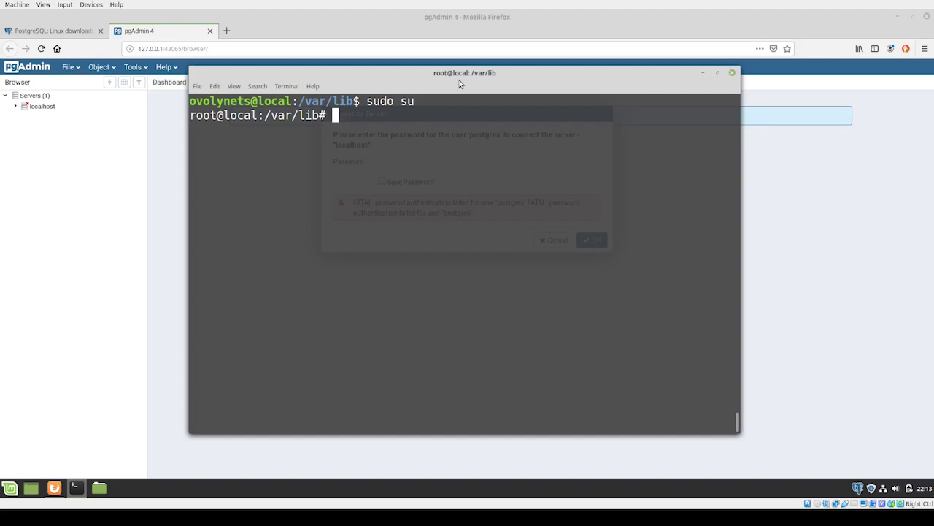
text(su postgres)
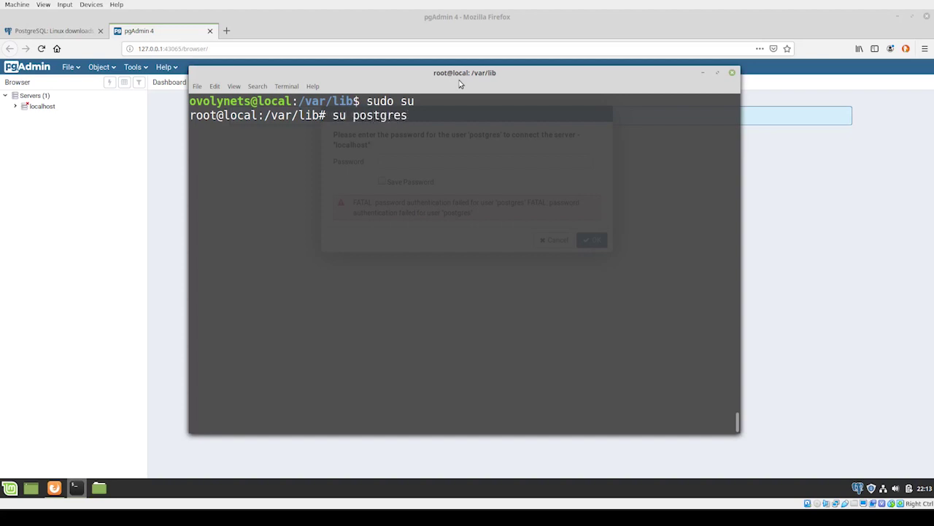
key(Return)
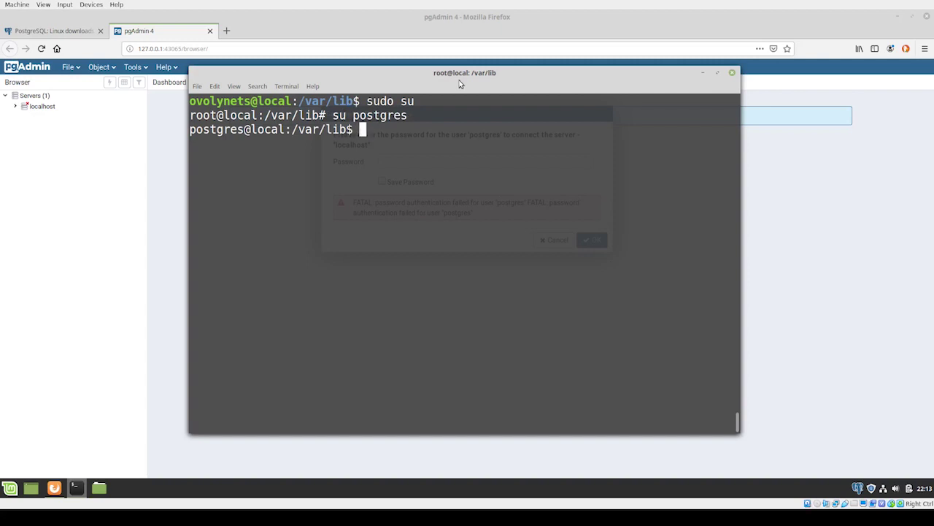
text(psql)
key(Return)
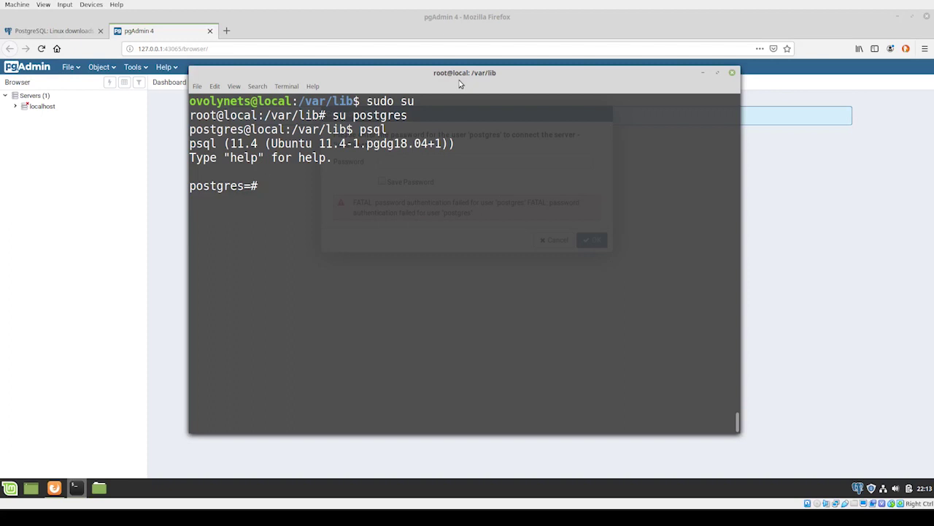
Step: Reset the postgres user's password with \password, entering the new password twice
text(\password)
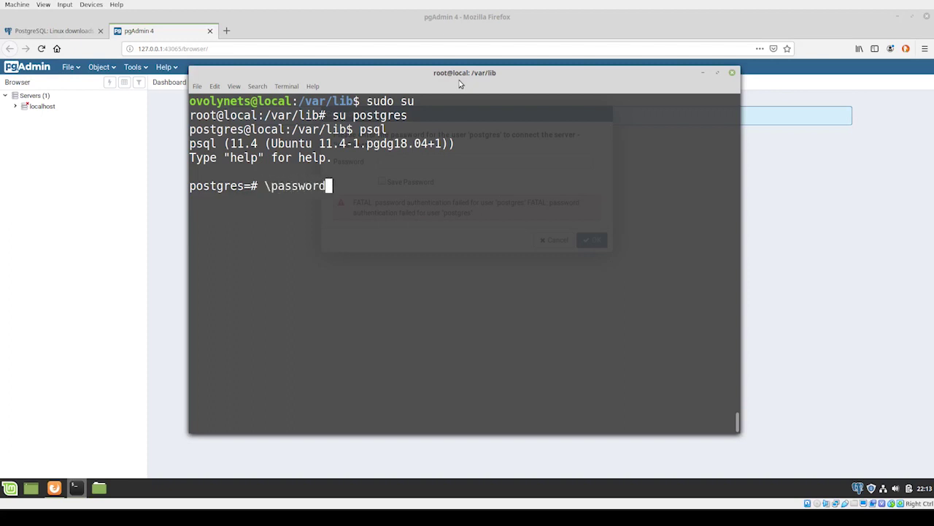
key(Return)
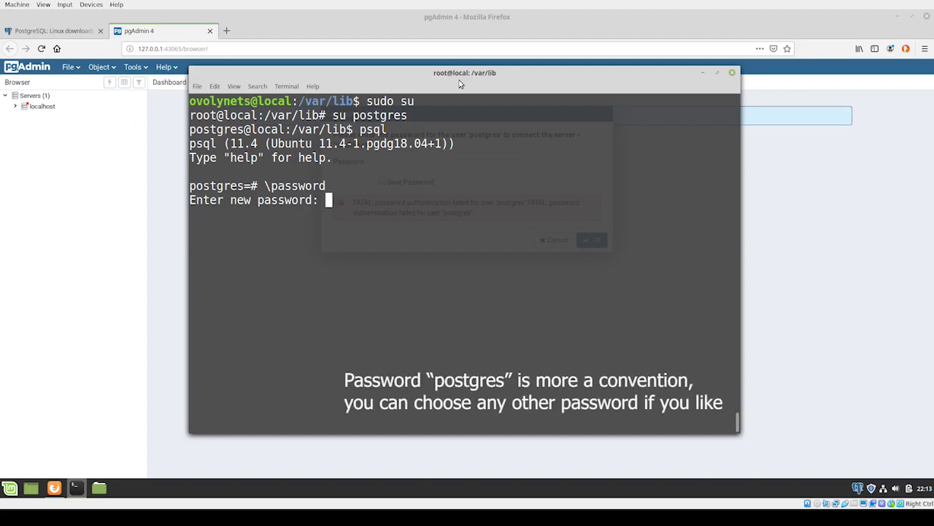
key(Return)
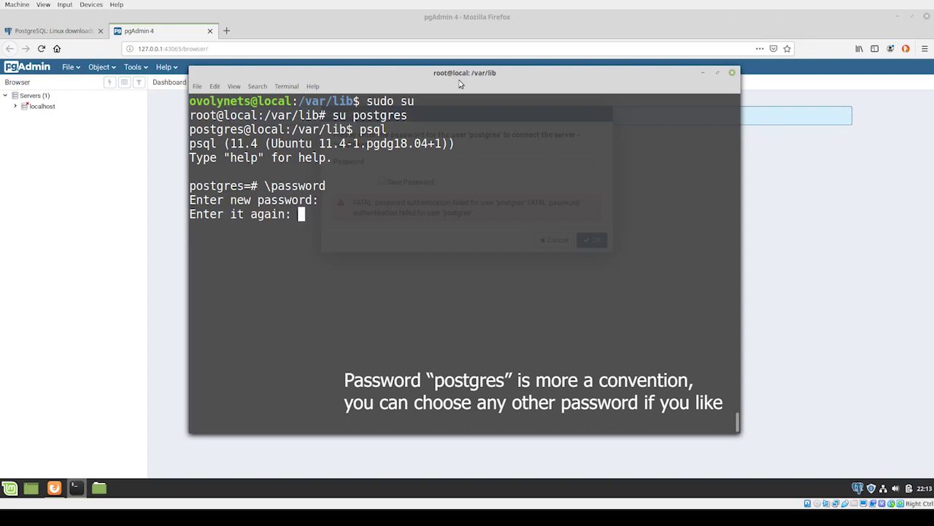
key(Return)
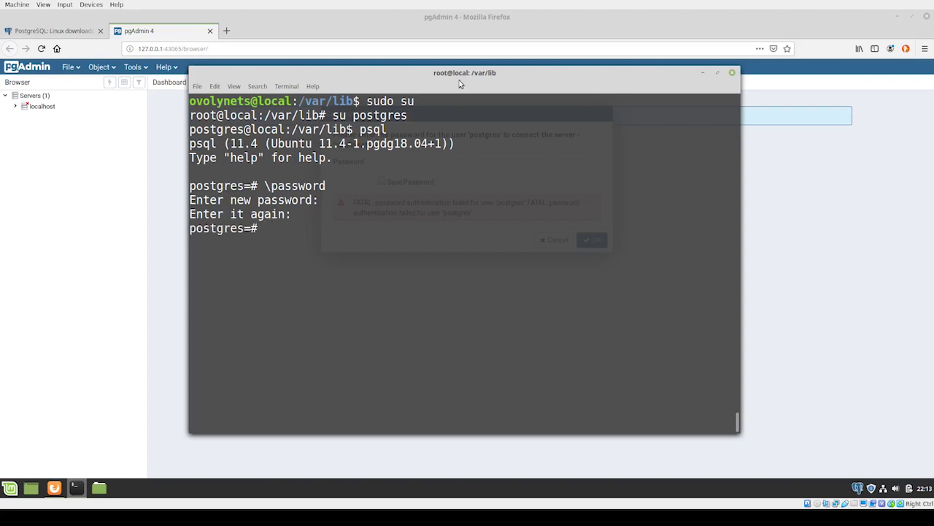
key(alt+Tab)
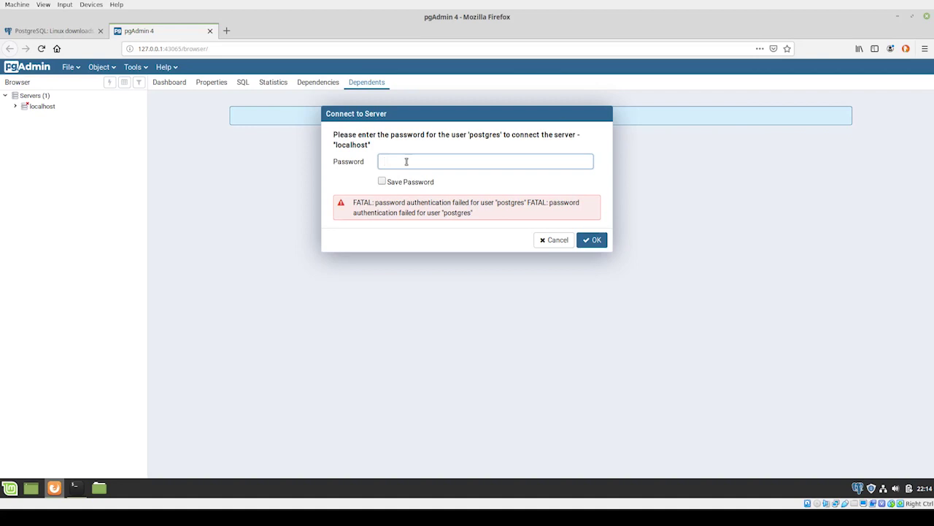
Step: Enter the postgres user's new password to connect pgAdmin to the localhost server
text(postgres)
click(592, 240)
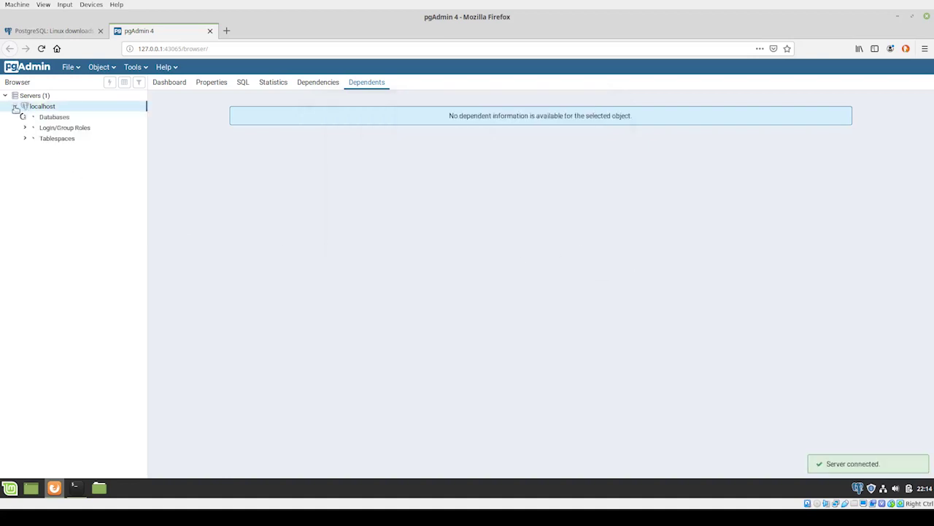